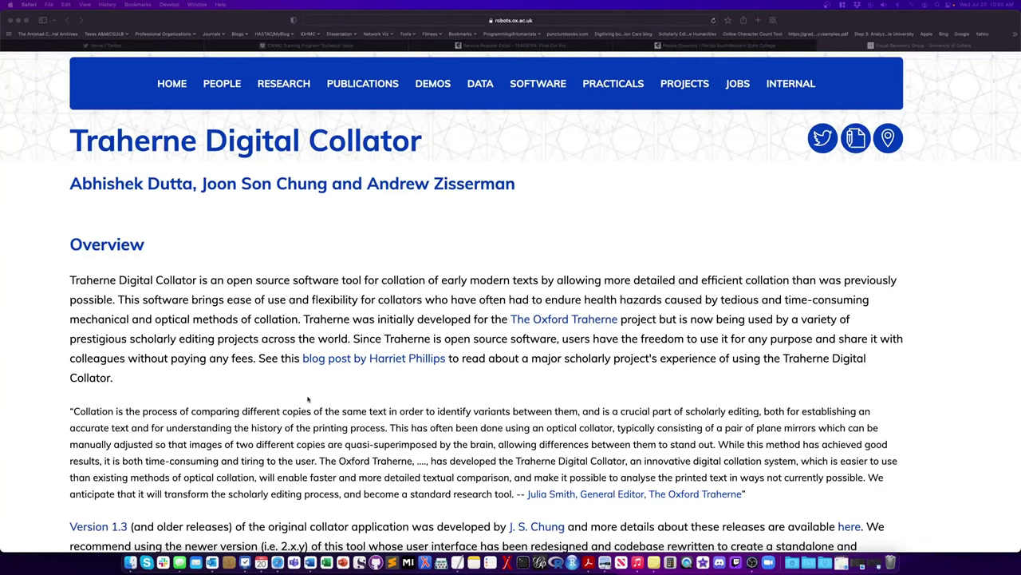
Download the macOS disk image Traherne-2.0.5-MacOS.dmg from the Downloads section of the Traherne Digital Collator page
scroll(308, 398, down, 5)
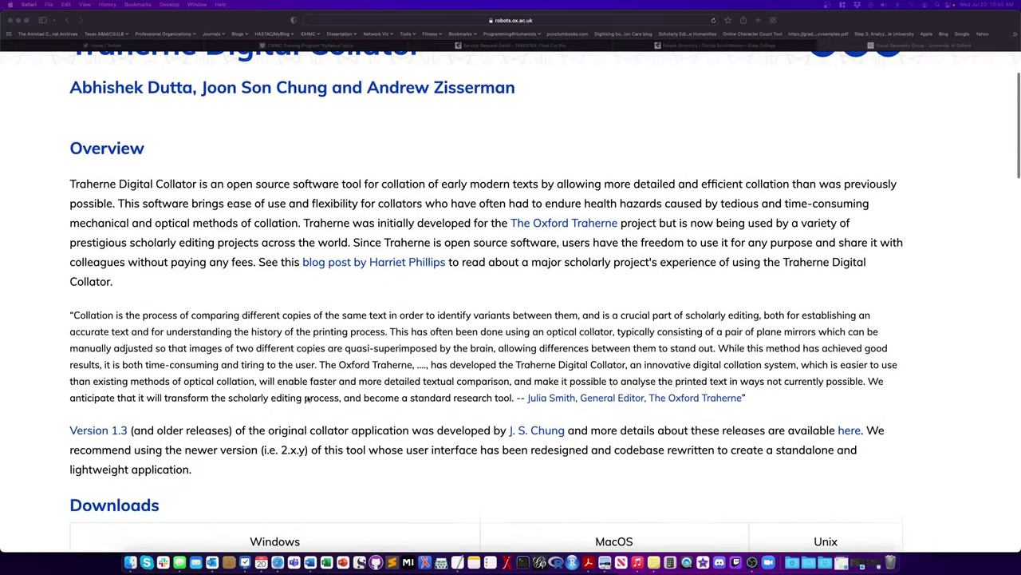
scroll(307, 398, down, 2)
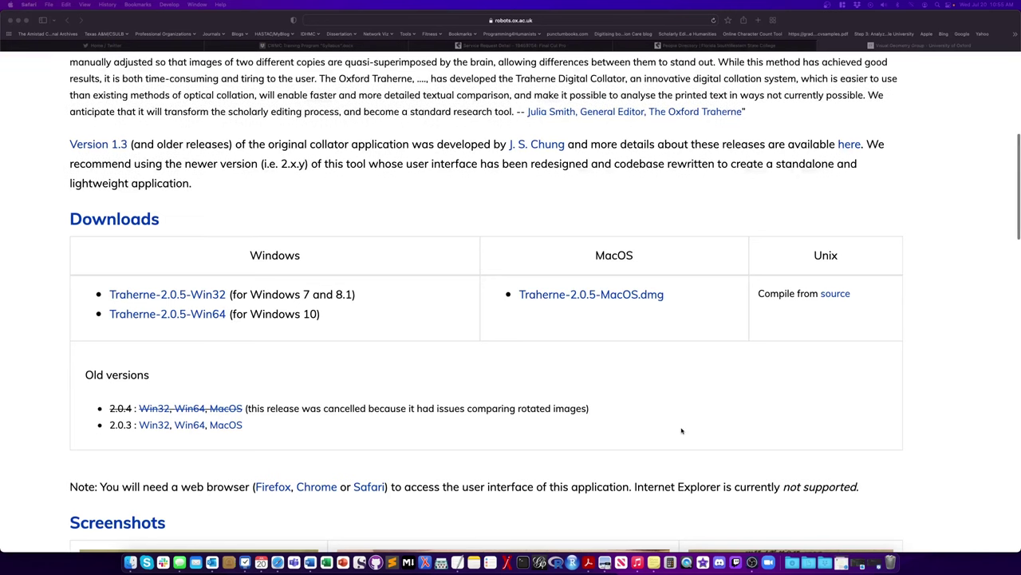
scroll(681, 431, down, 2)
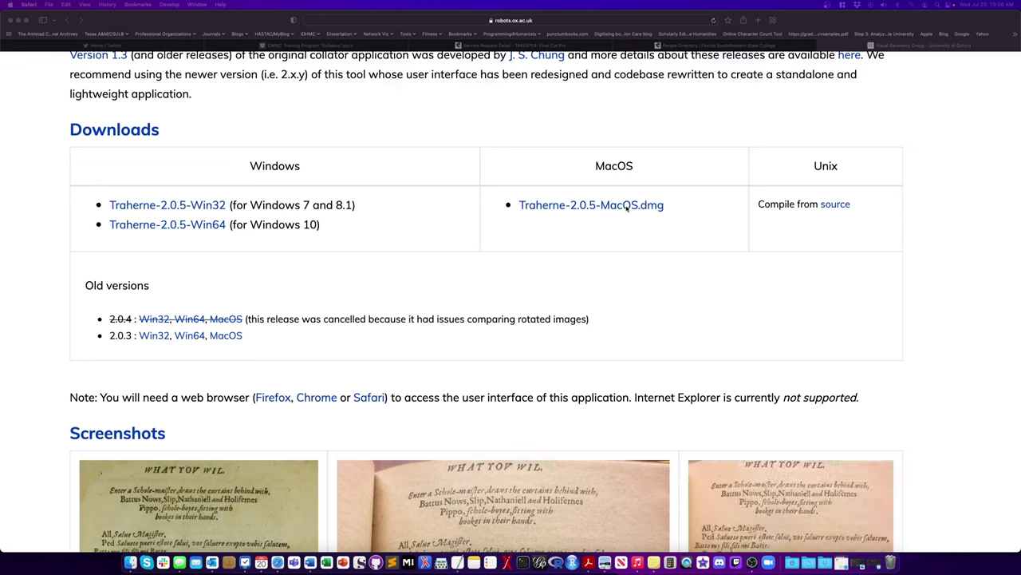
click(616, 207)
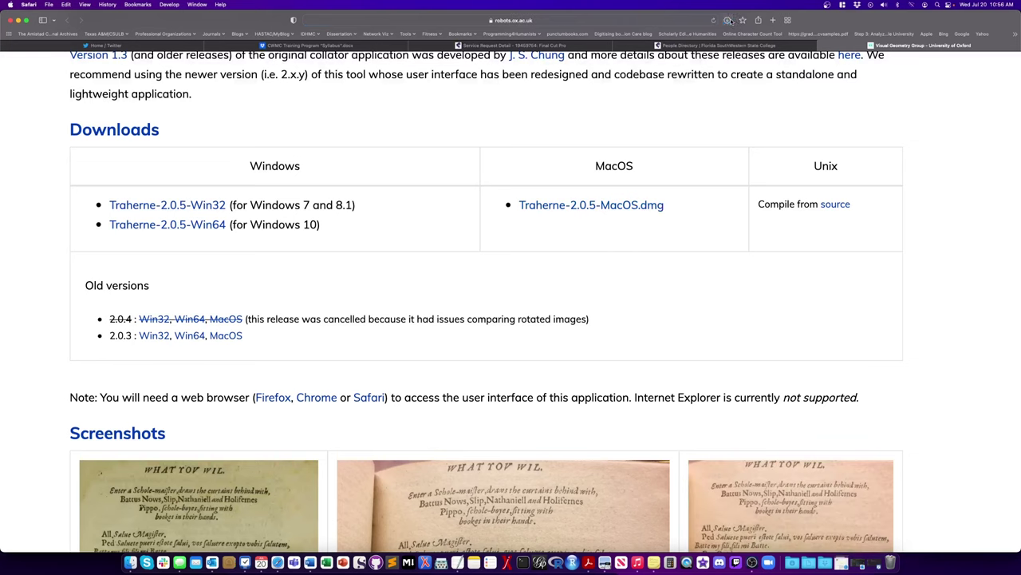
Install Traherne into the Applications folder from the downloaded disk image, agreeing to the license and skipping verification
click(729, 21)
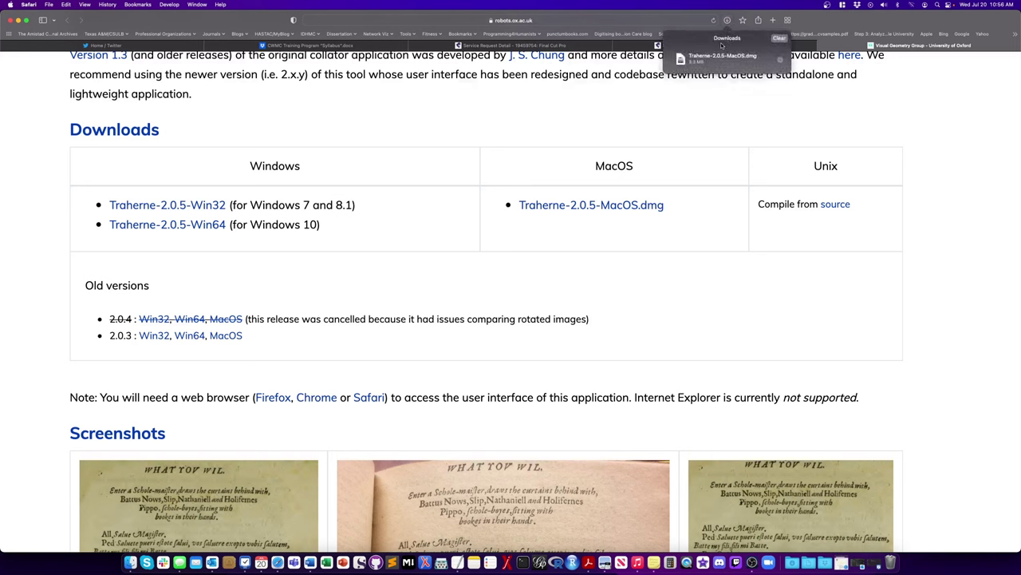
double_click(713, 56)
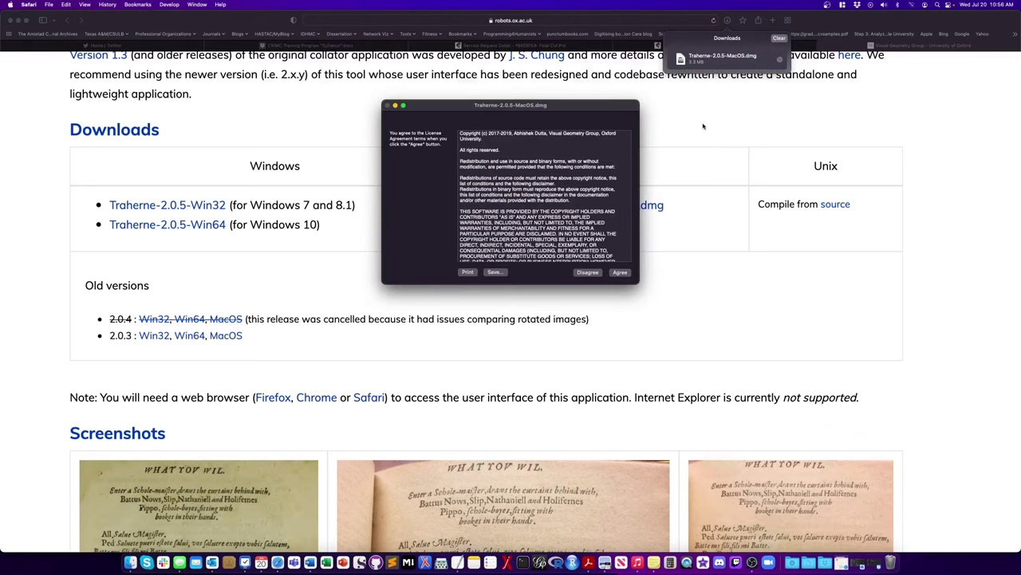
click(620, 272)
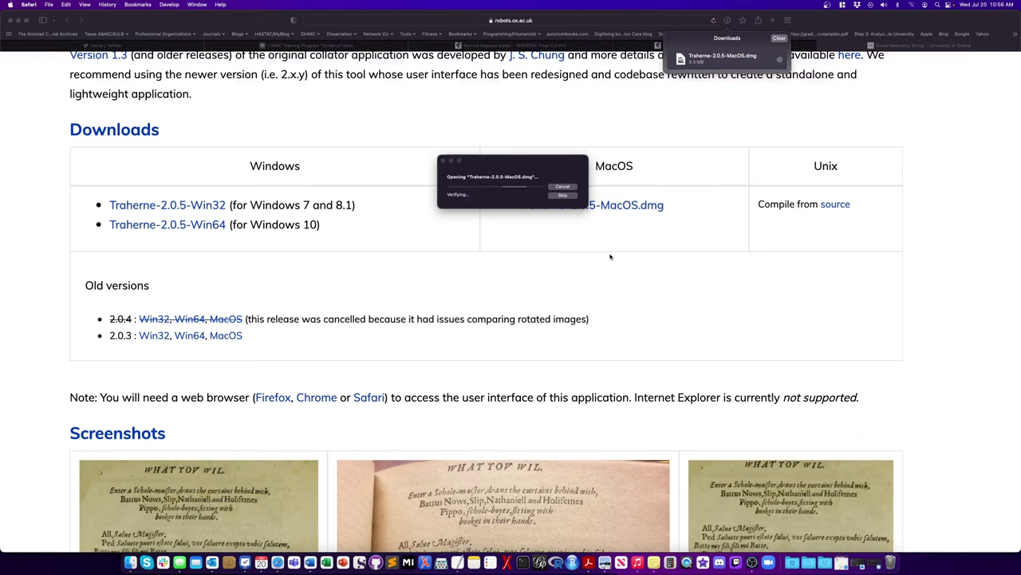
click(573, 196)
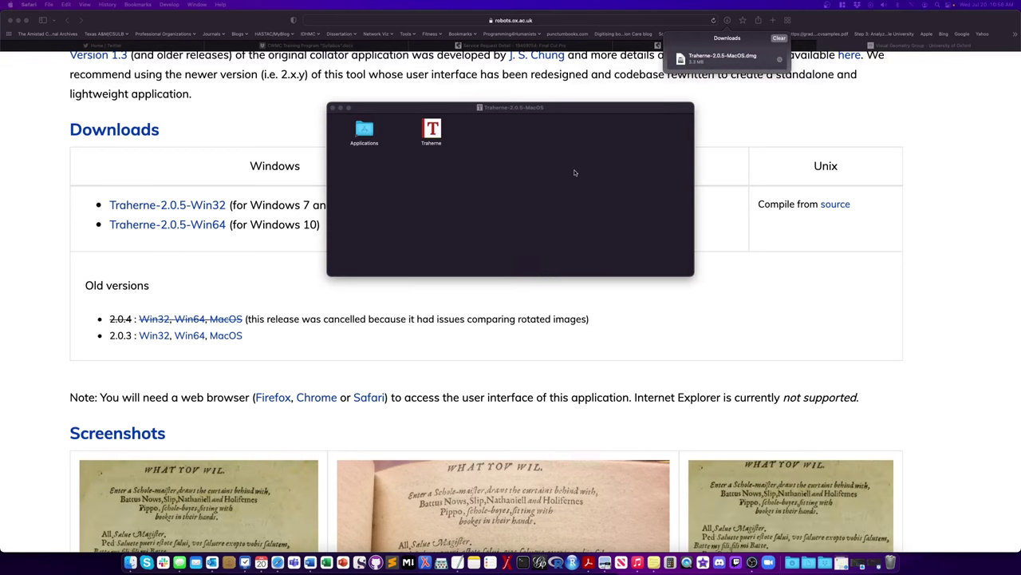
drag(432, 130, 367, 134)
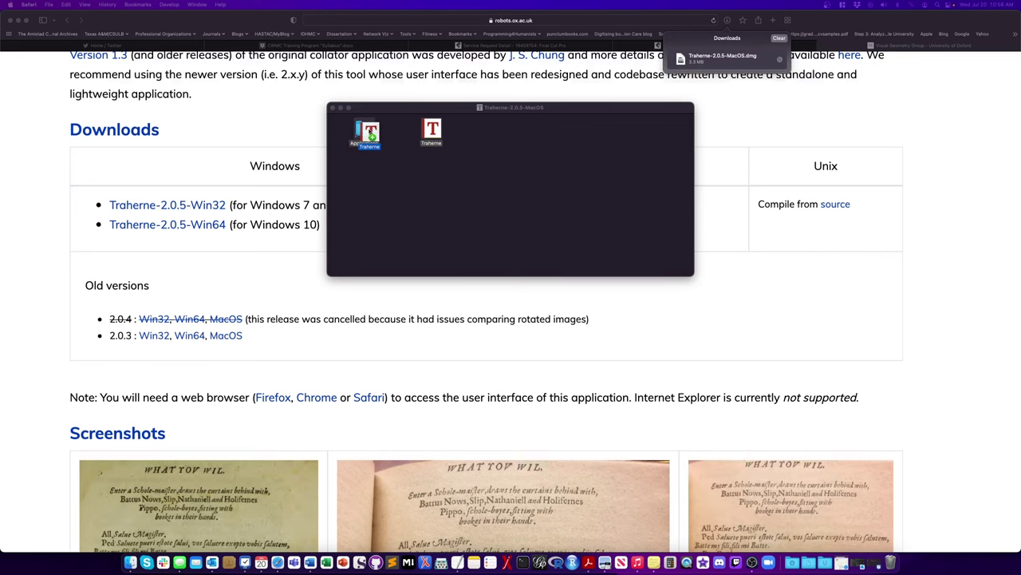
drag(368, 134, 368, 134)
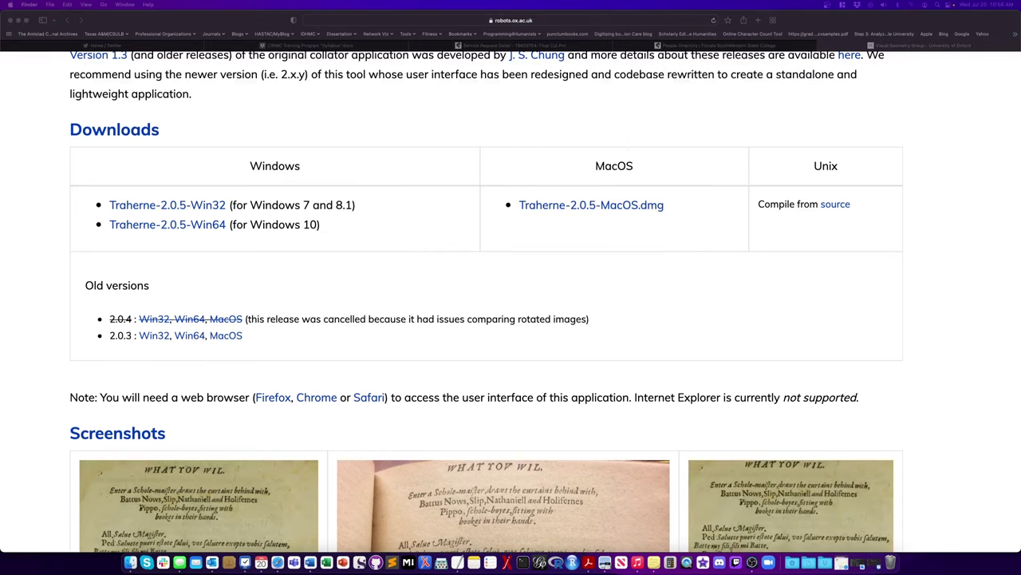
Try to launch Traherne from the Applications folder in a new Finder window, keeping the app when macOS blocks it
key(super+n)
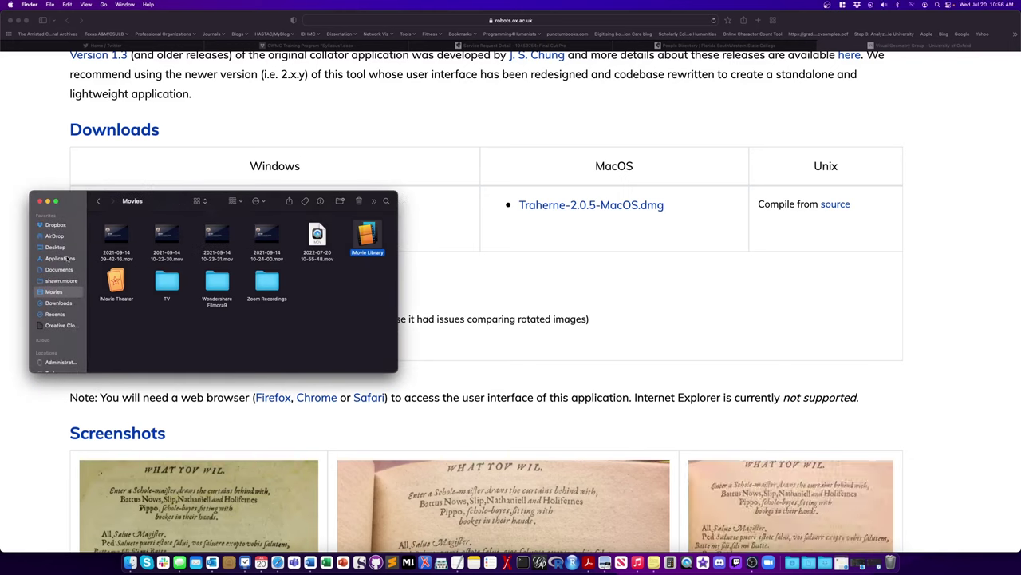
click(63, 258)
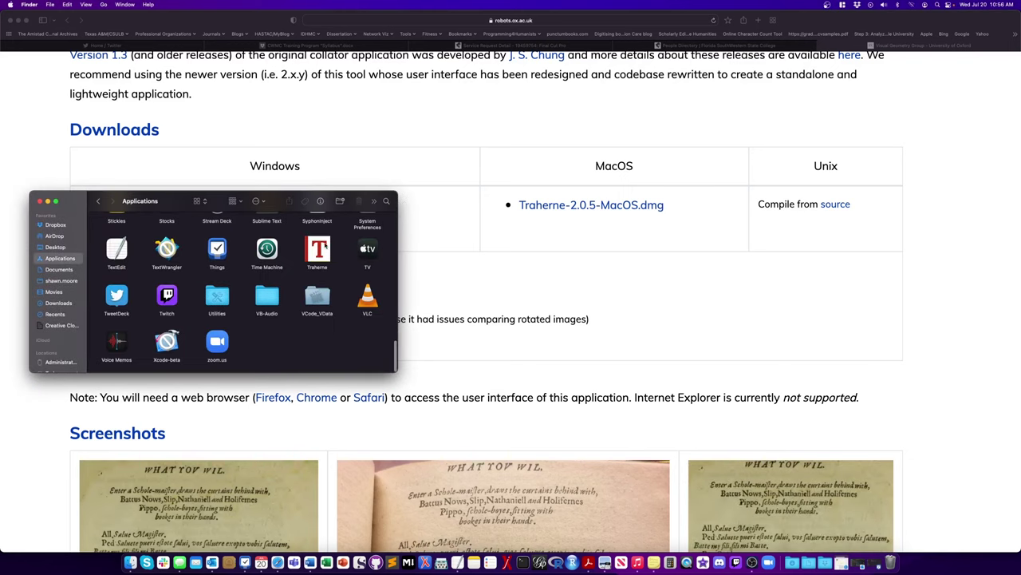
double_click(319, 249)
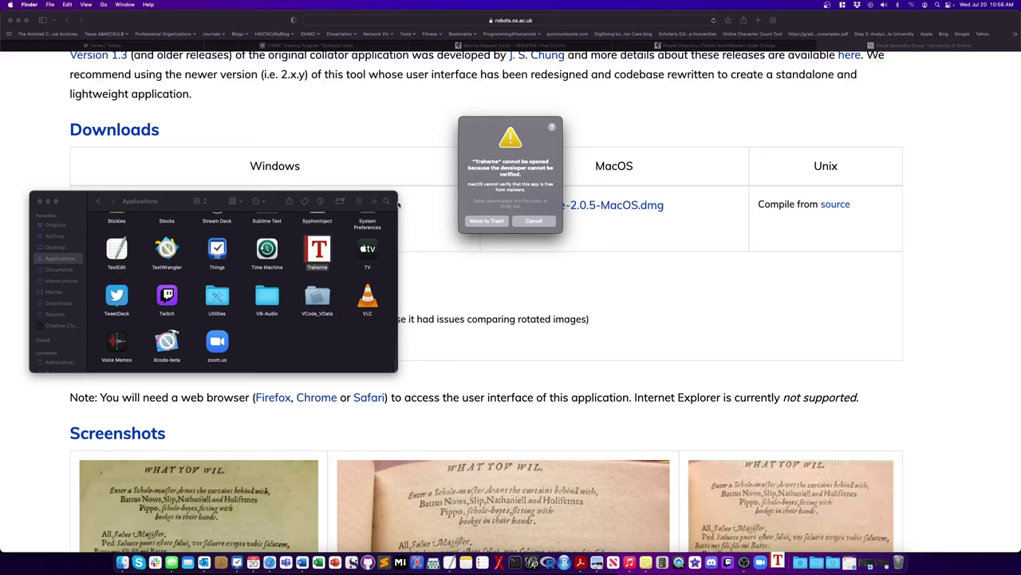
click(533, 222)
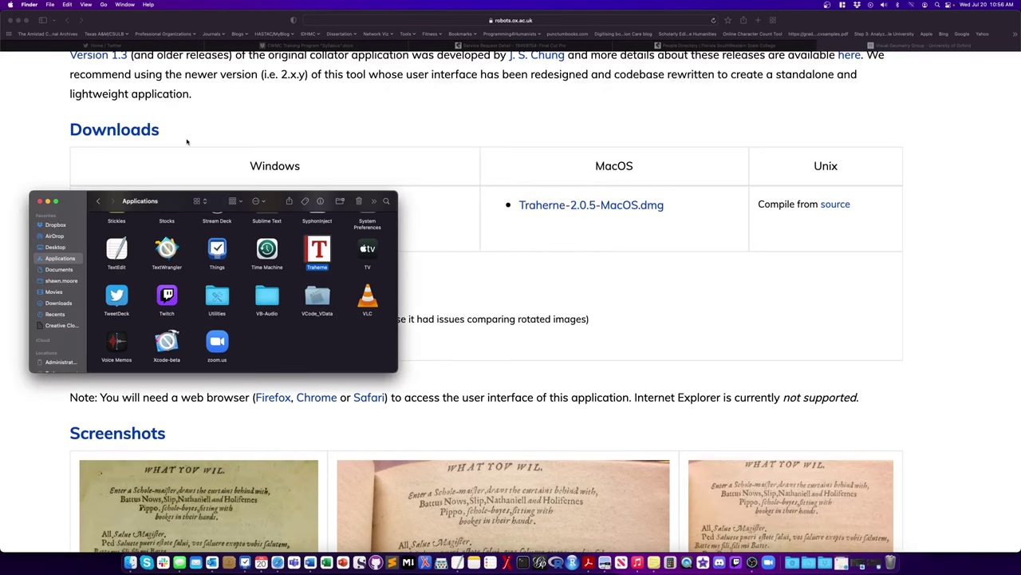
Allow the blocked Traherne app in the Security & Privacy system preferences and open it anyway
click(11, 5)
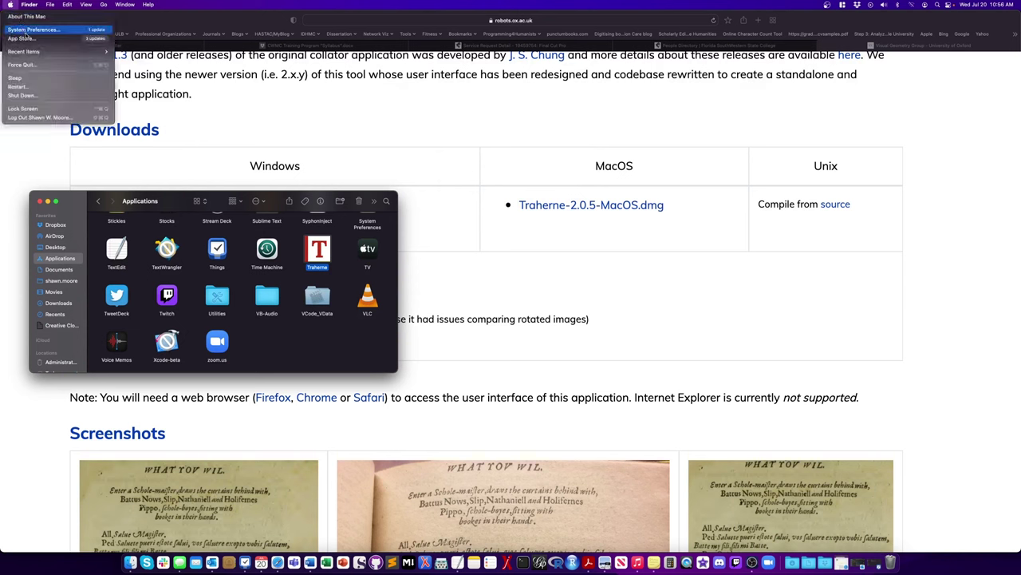
click(36, 32)
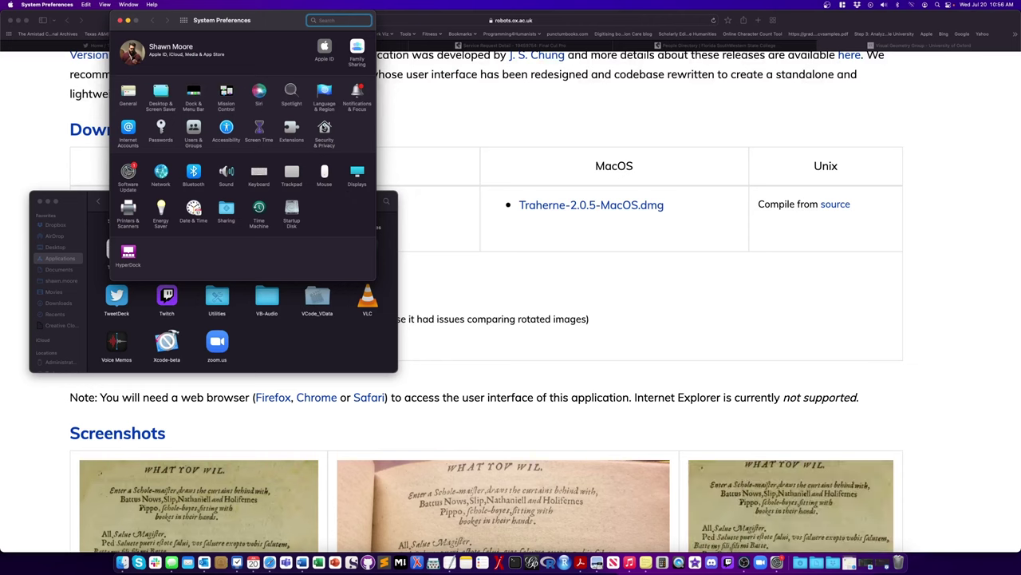
click(324, 128)
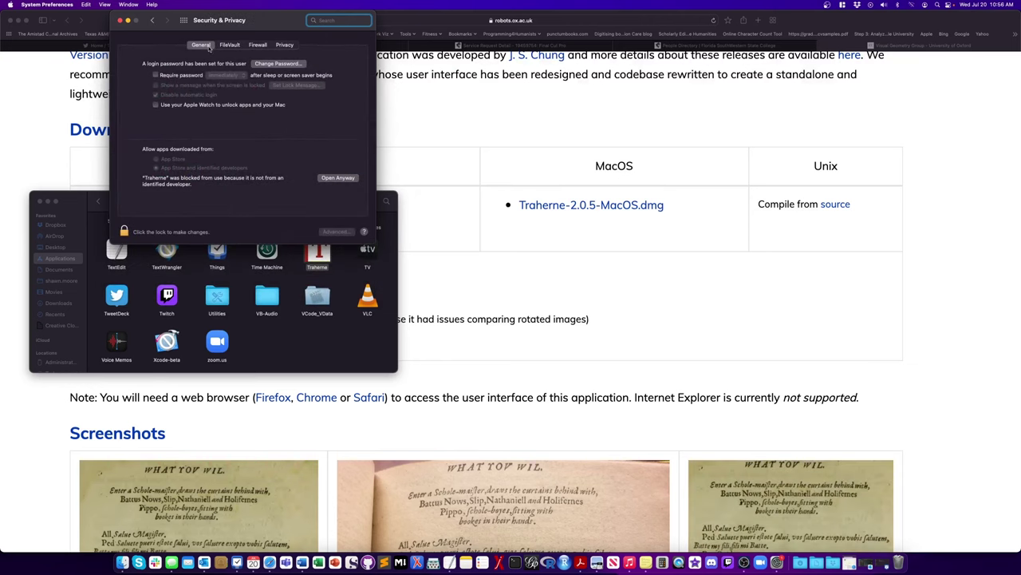
click(335, 178)
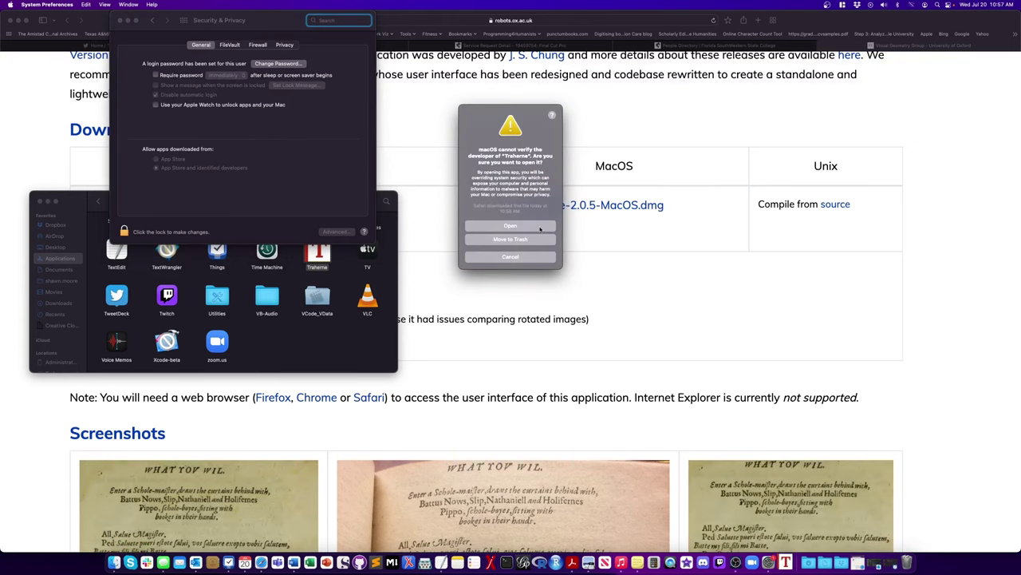
click(523, 229)
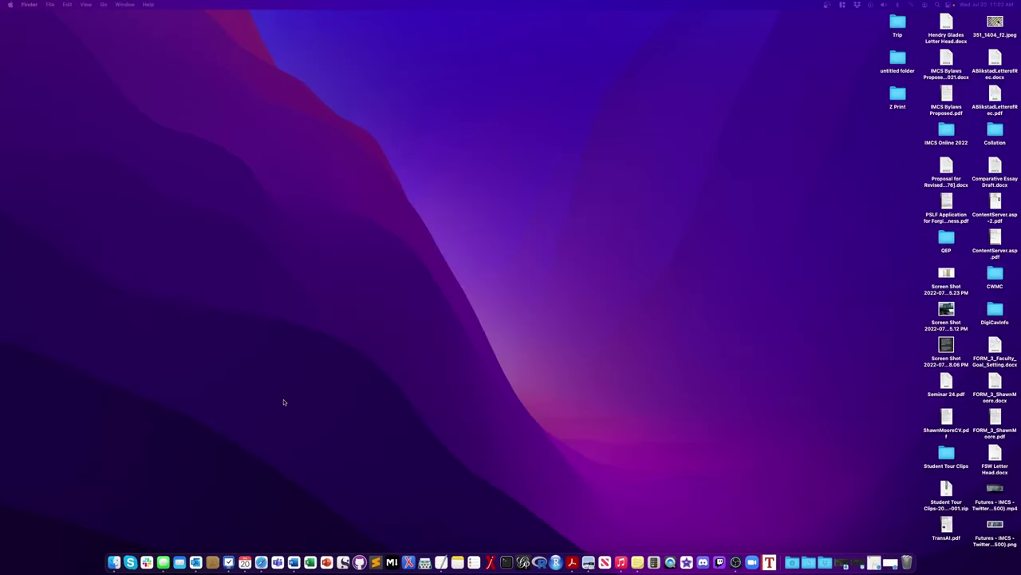
Open the Newcastle PDF from the desktop's Collation folder, examine pages 2 to 4, and close it
double_click(995, 132)
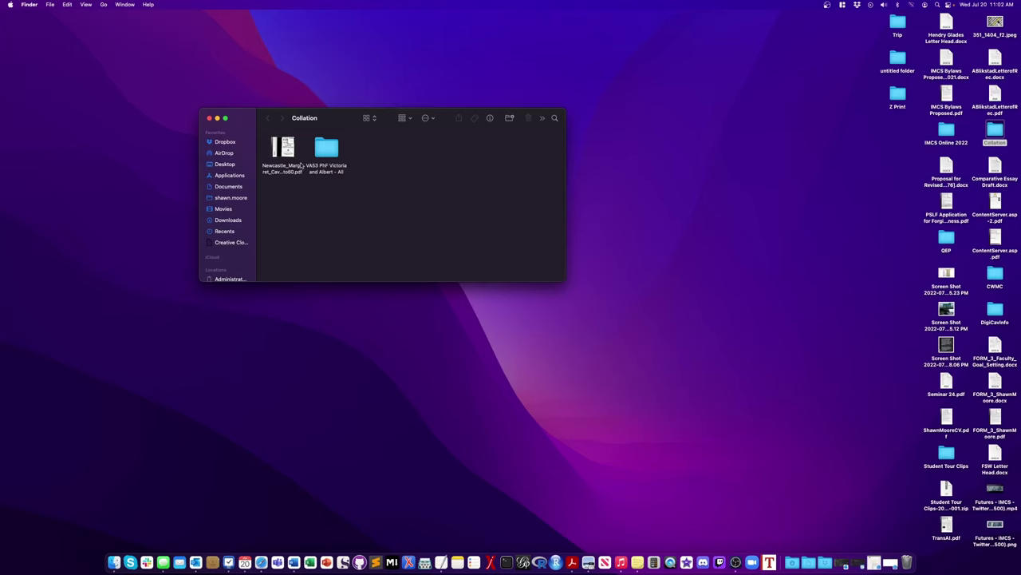
double_click(282, 150)
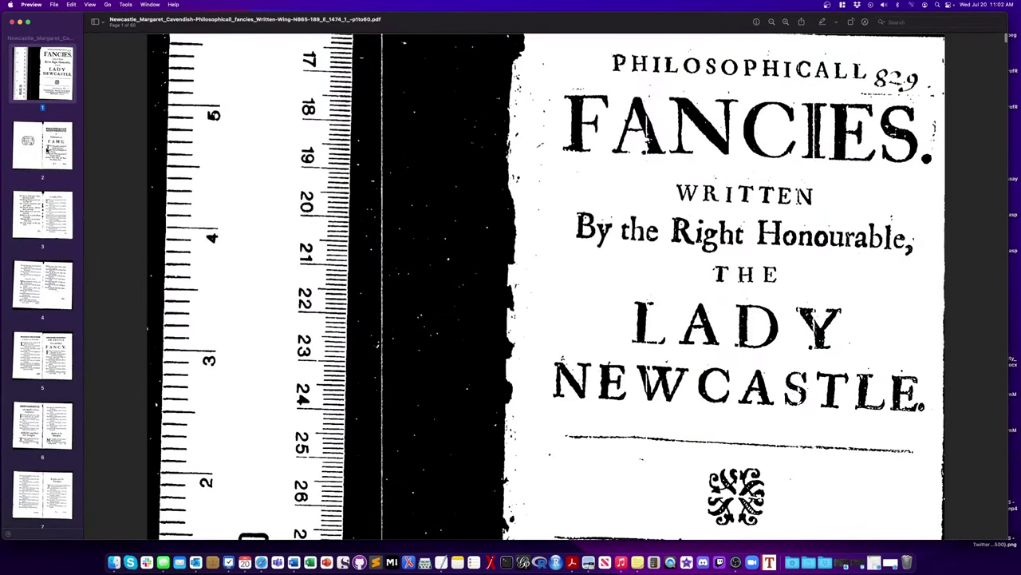
click(46, 149)
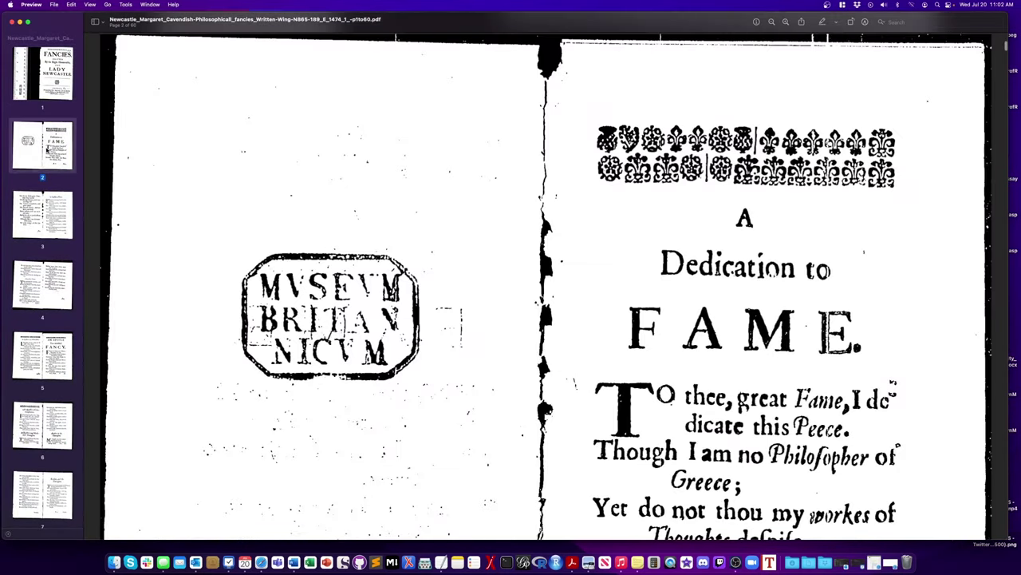
click(41, 214)
click(43, 256)
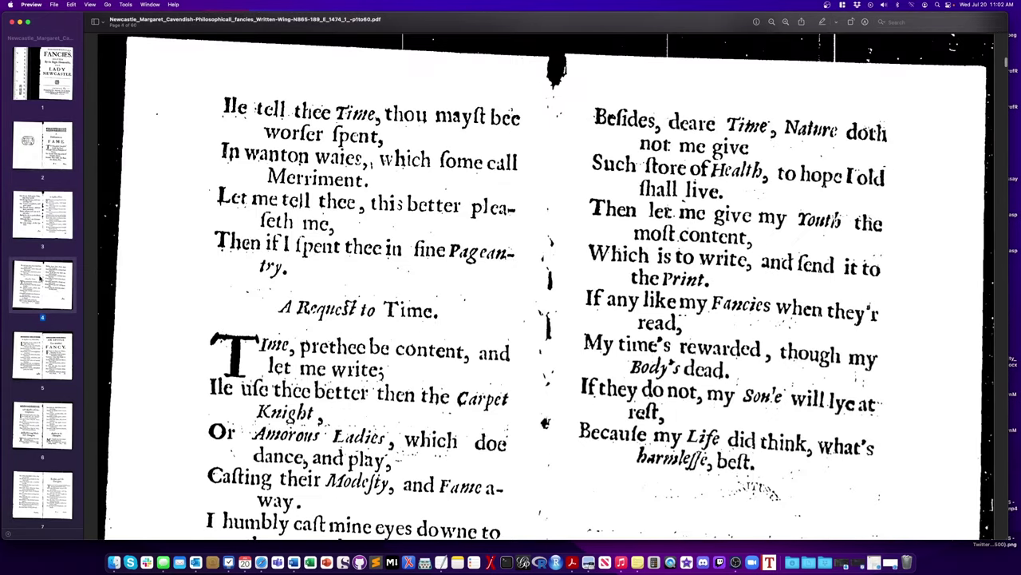
click(12, 22)
View the title-page photo SDC15982.jpg from the VA53 PhF Victoria and Albert folder and close the folder window
click(324, 151)
double_click(325, 149)
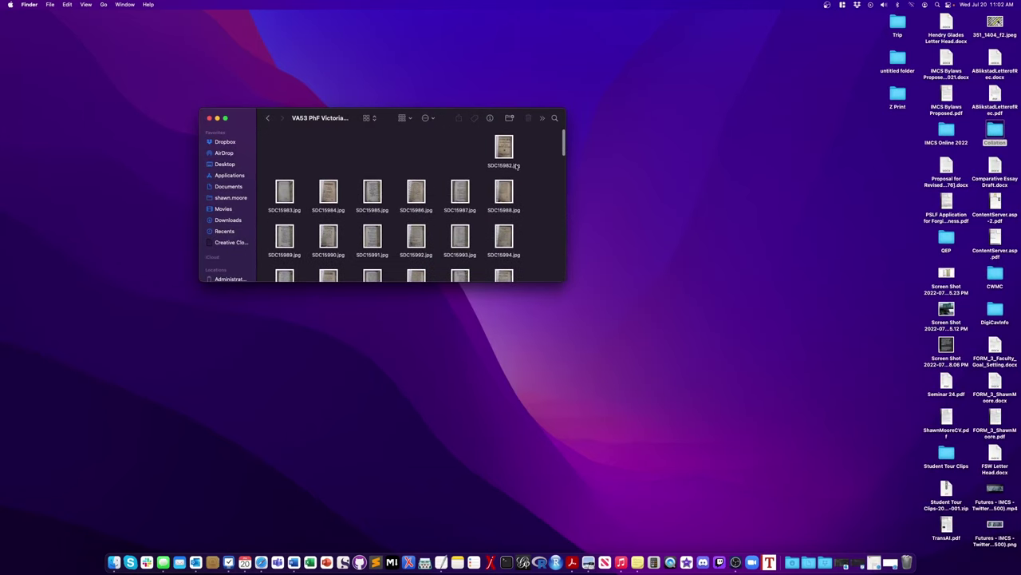
double_click(504, 148)
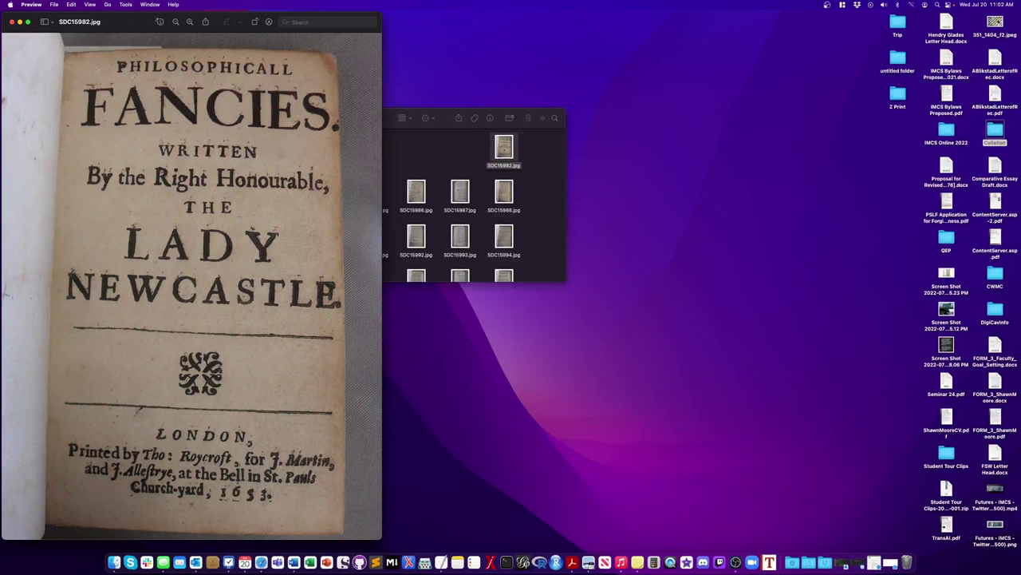
click(400, 150)
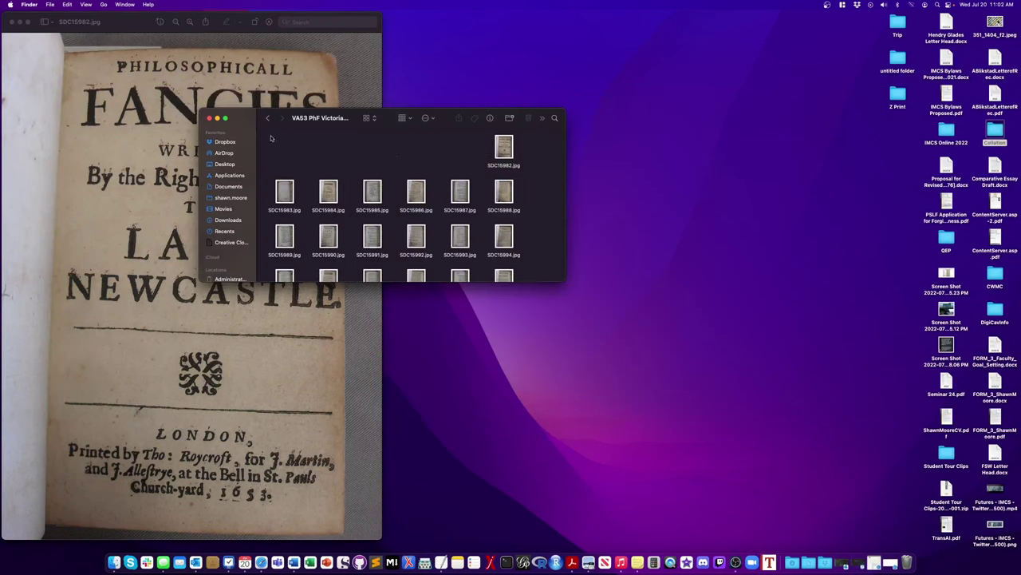
click(210, 118)
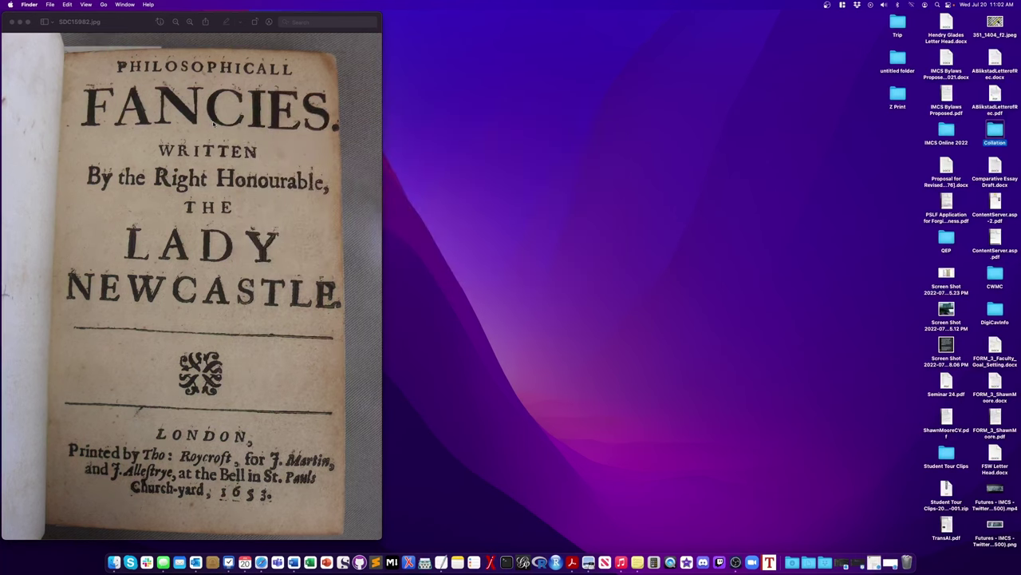
Close the title-page photo and reopen the Newcastle PDF from the Collation folder, placing it on the right half of the screen
double_click(995, 132)
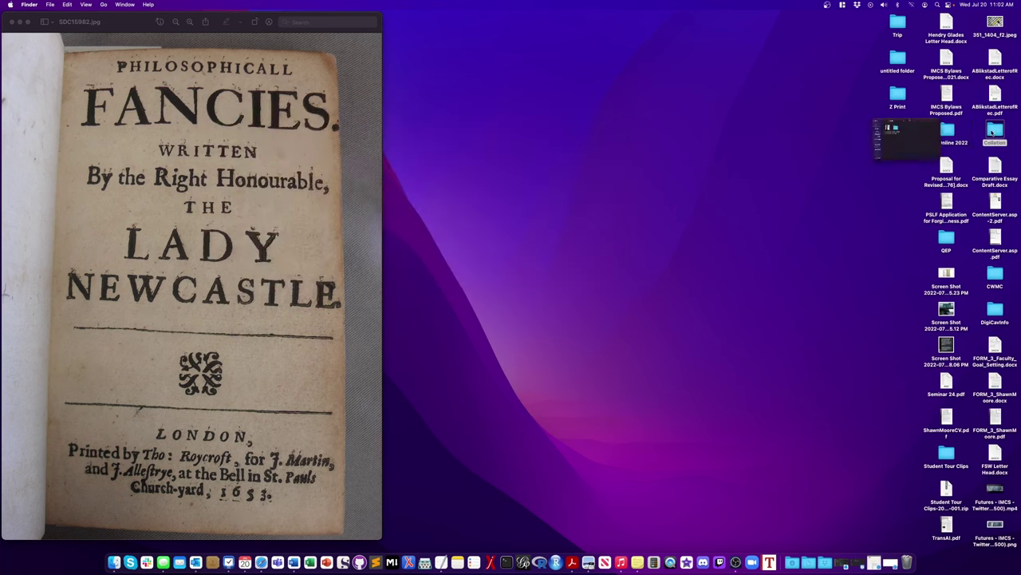
drag(329, 108, 577, 100)
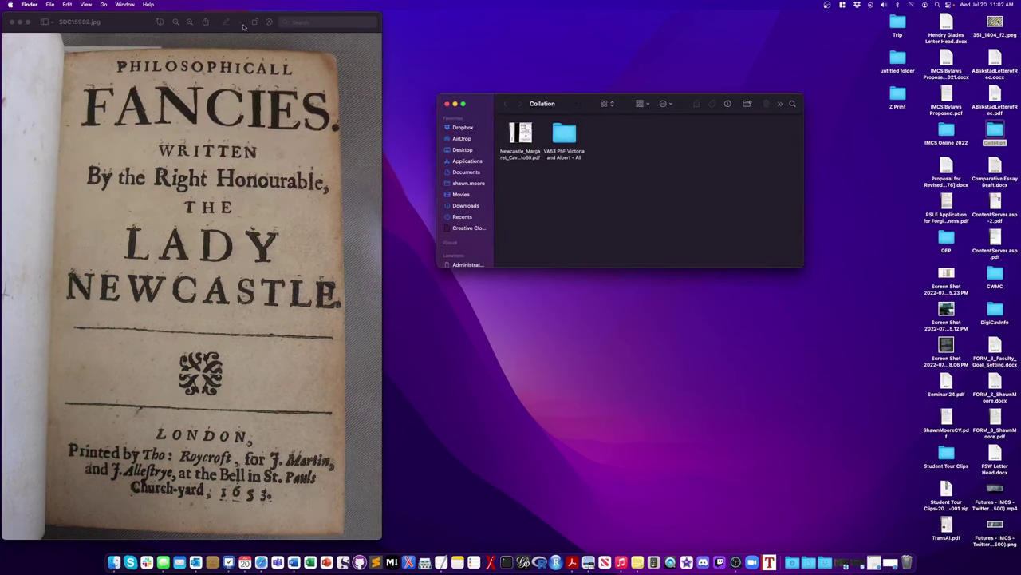
click(11, 22)
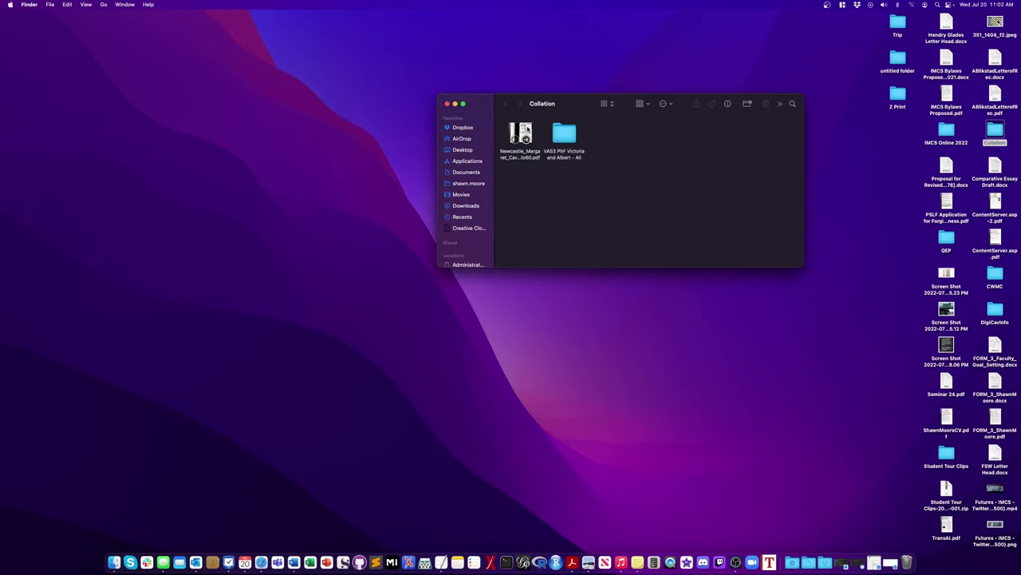
double_click(523, 132)
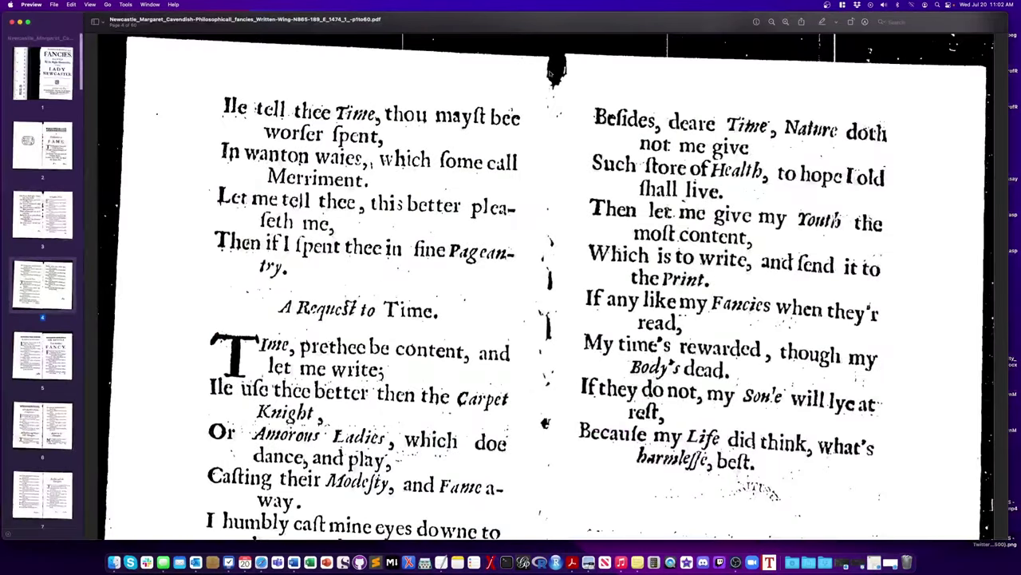
double_click(495, 16)
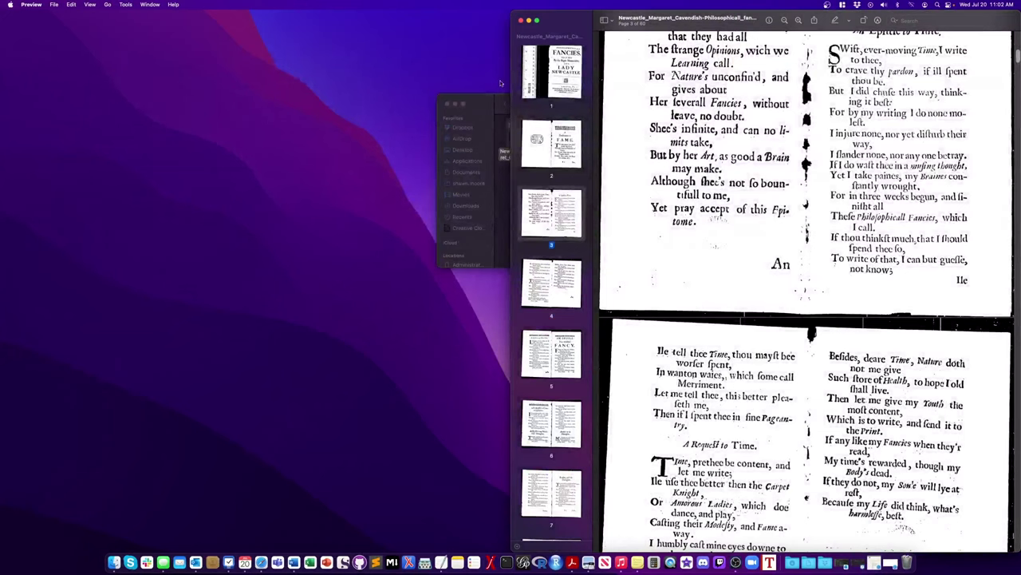
Open all photos from the VA53 PhF Victoria and Albert folder together and place their window beside the Newcastle PDF
click(491, 102)
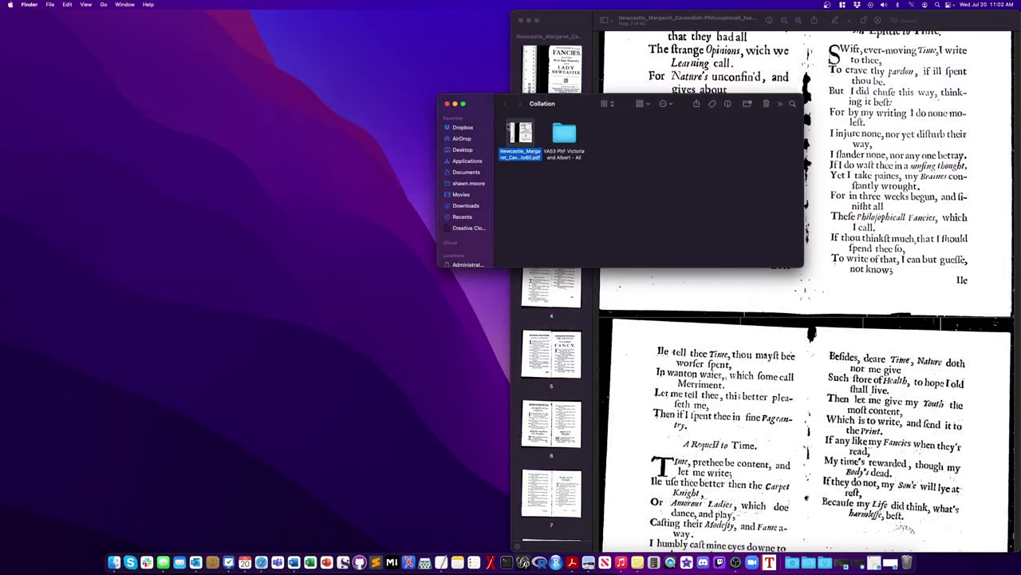
click(550, 134)
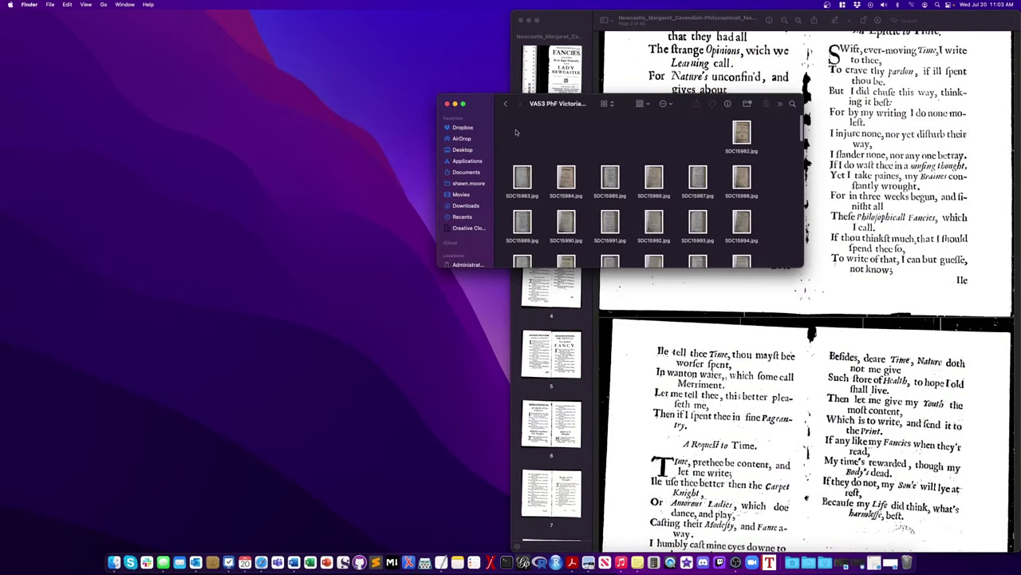
key(super+a)
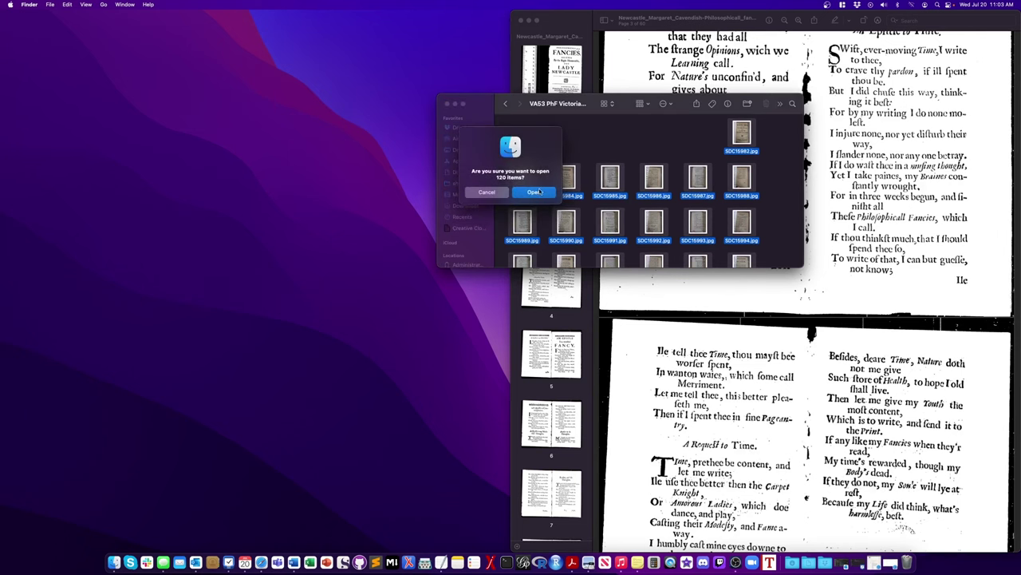
click(539, 192)
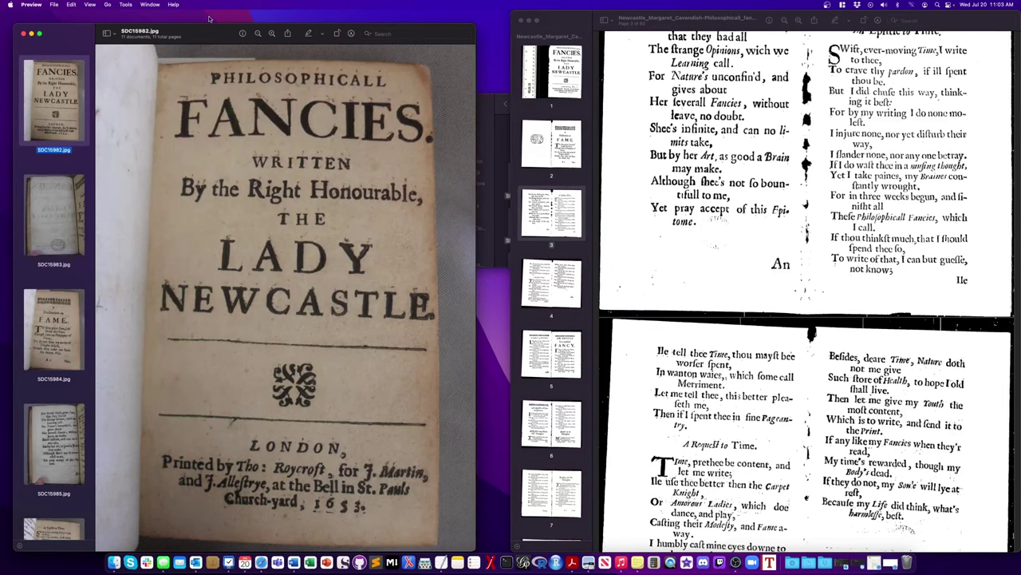
drag(209, 34, 214, 19)
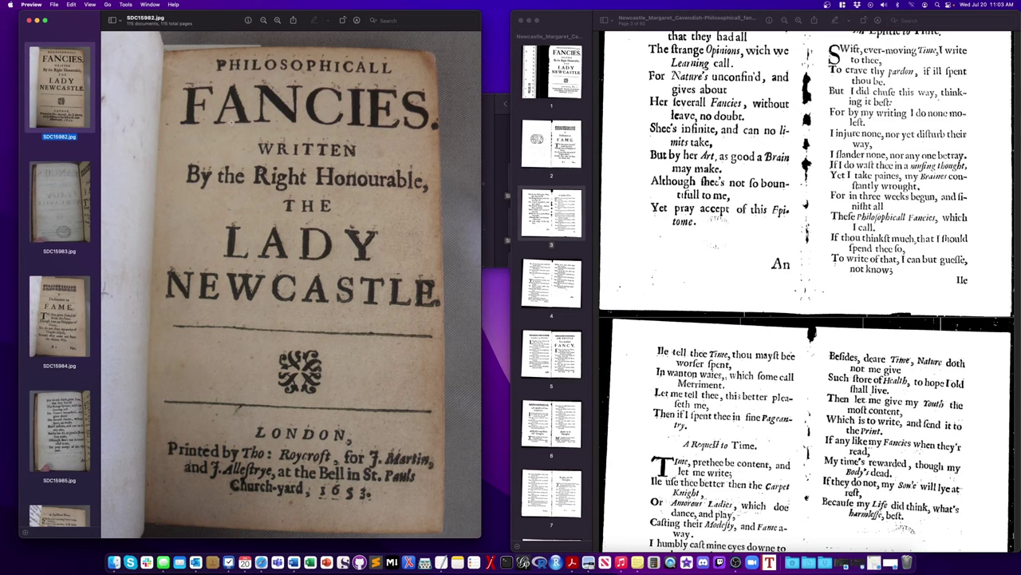
Compare the title page and the Dedication to Fame page between the PDF and the photos, and close the photo window
click(574, 79)
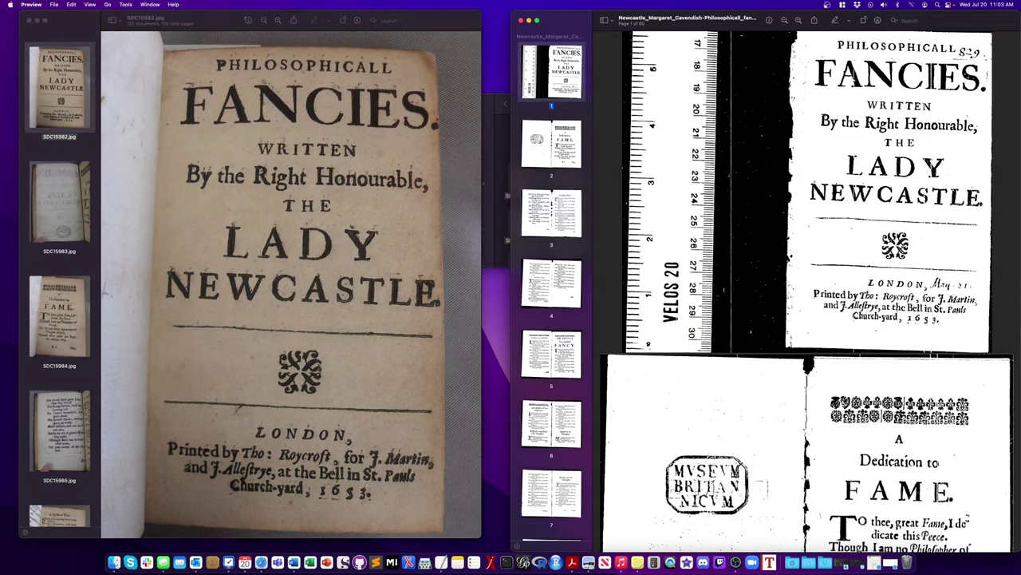
click(60, 306)
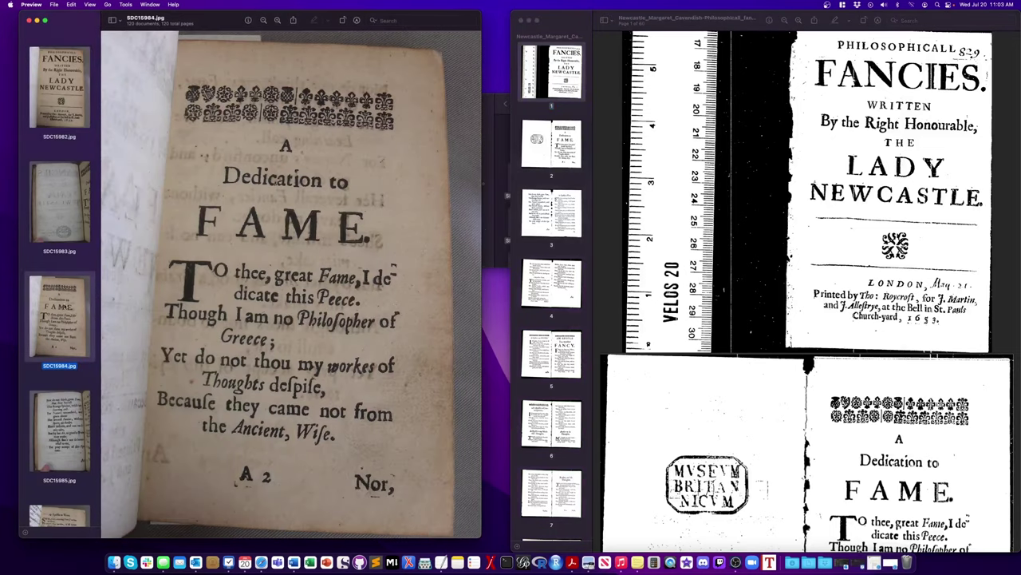
click(557, 148)
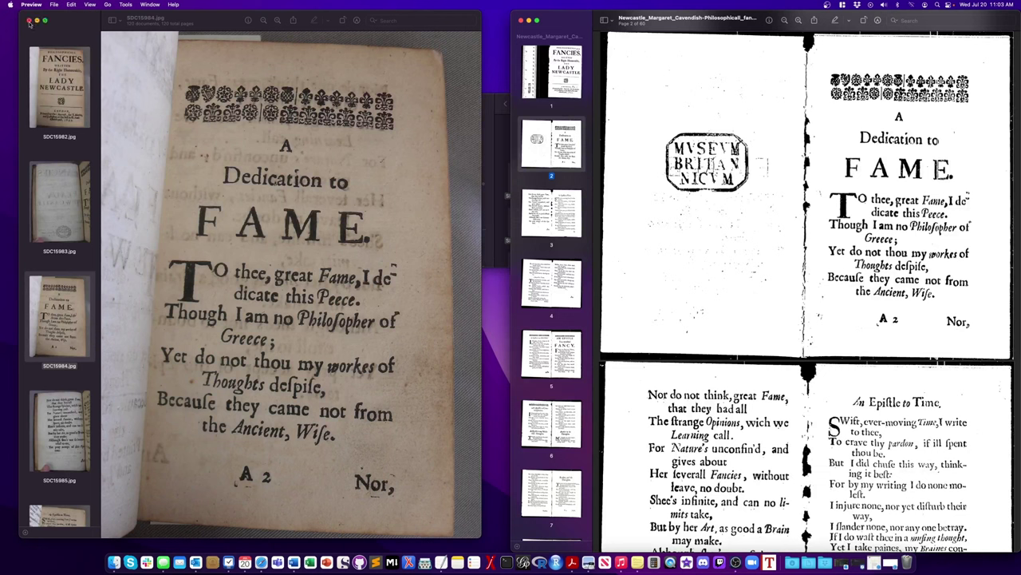
key(super+w)
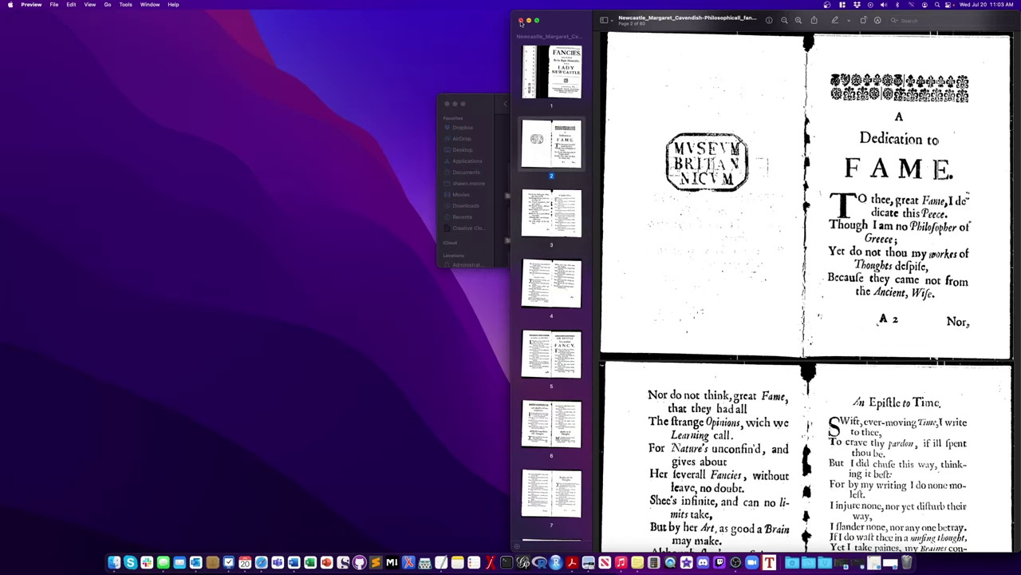
Select all pages of the Newcastle PDF and set up an export in JPEG format at the best quality
click(548, 60)
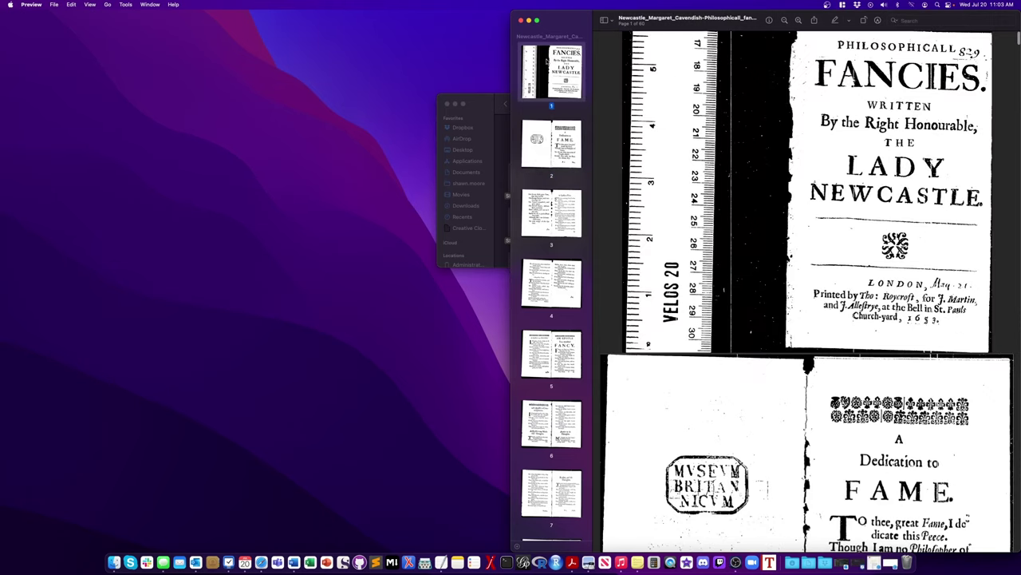
key(super+a)
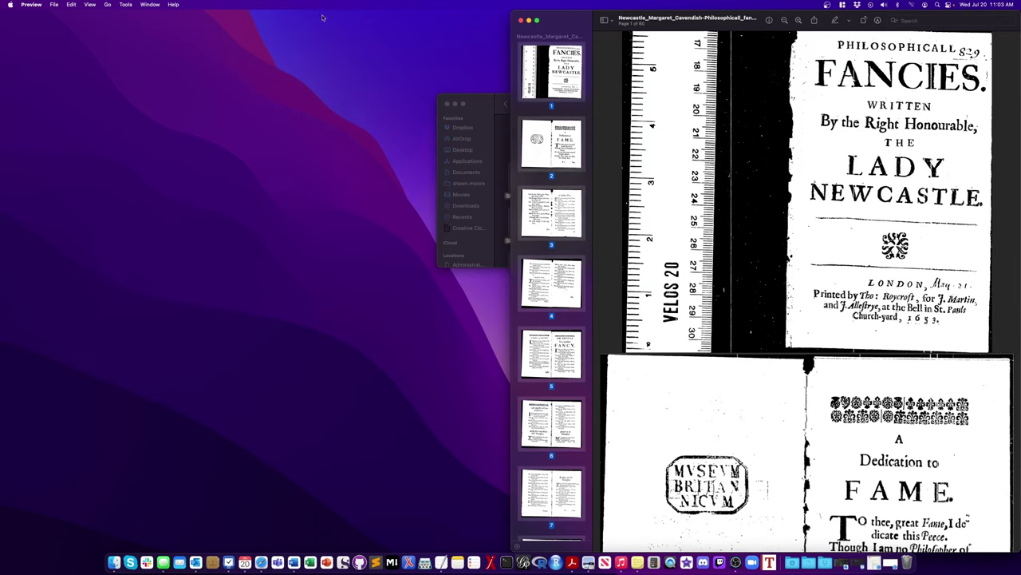
click(53, 4)
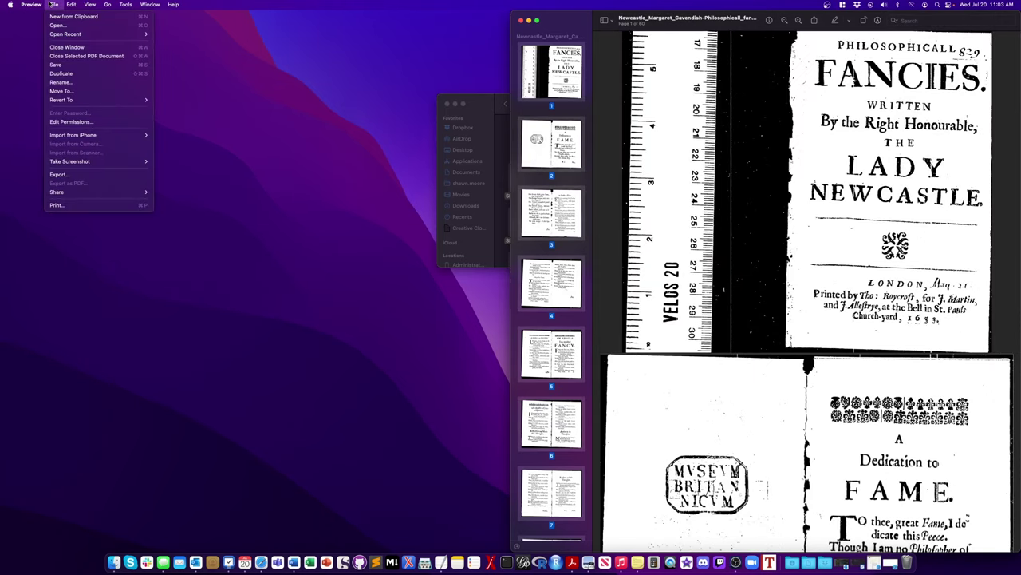
click(83, 174)
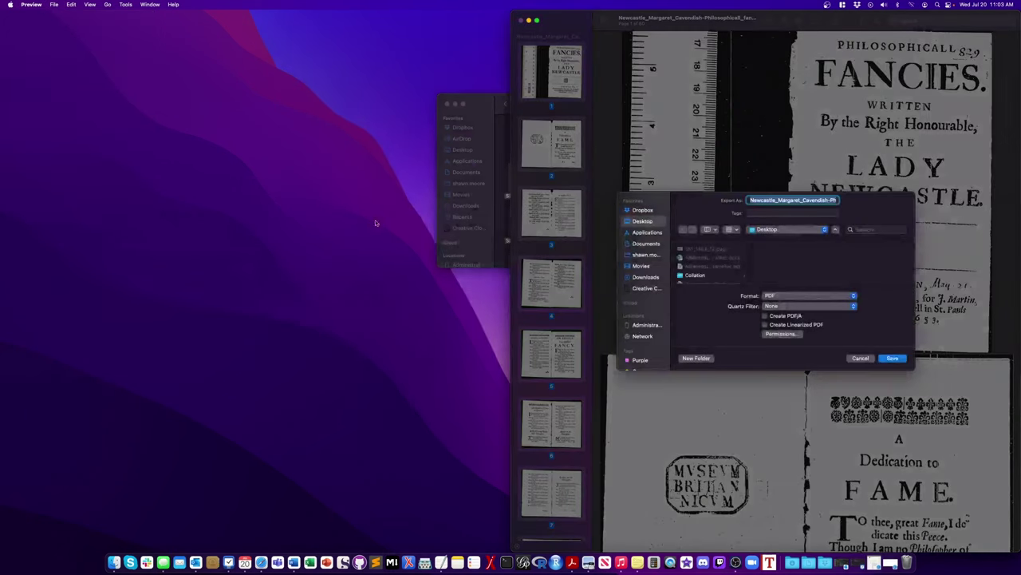
click(795, 297)
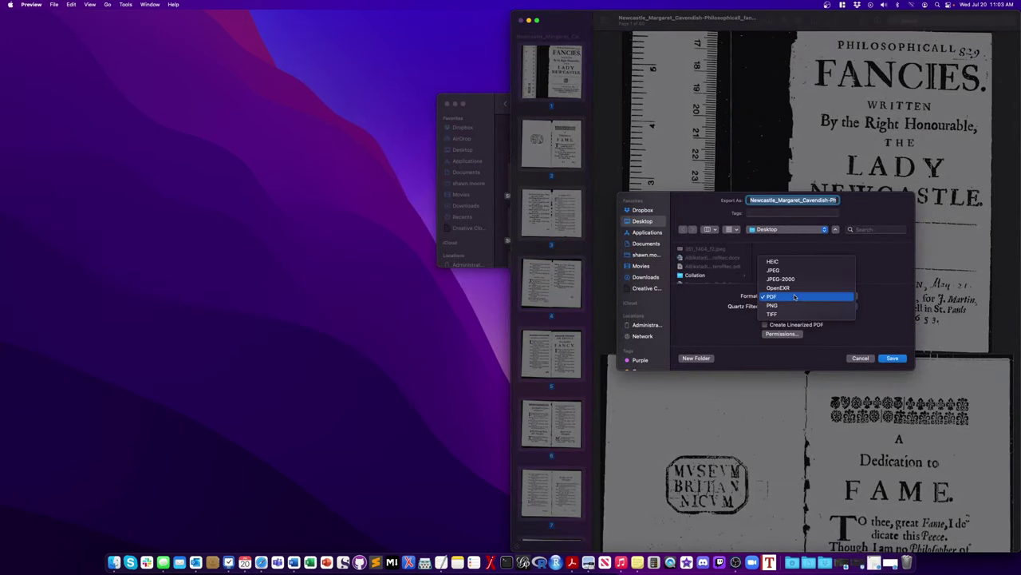
click(781, 272)
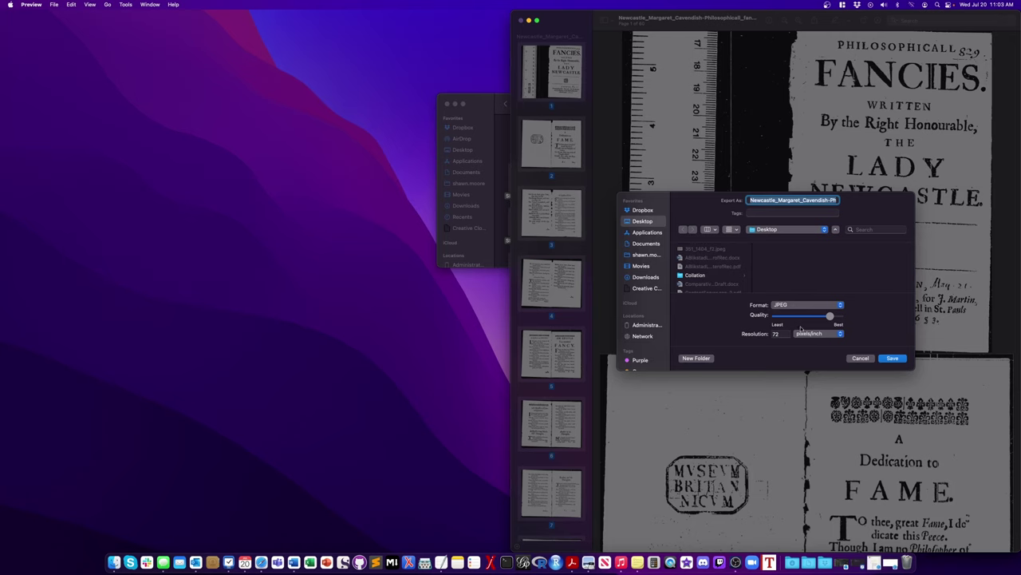
drag(829, 317, 860, 320)
Create a folder named EEBO inside the desktop's Collation folder and save the JPEG export in it
click(713, 276)
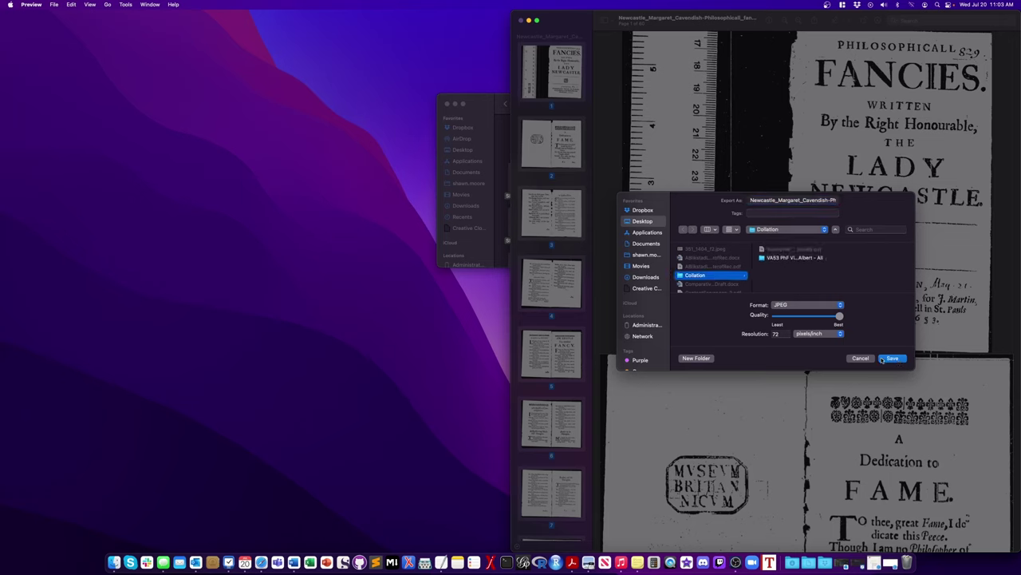
click(705, 357)
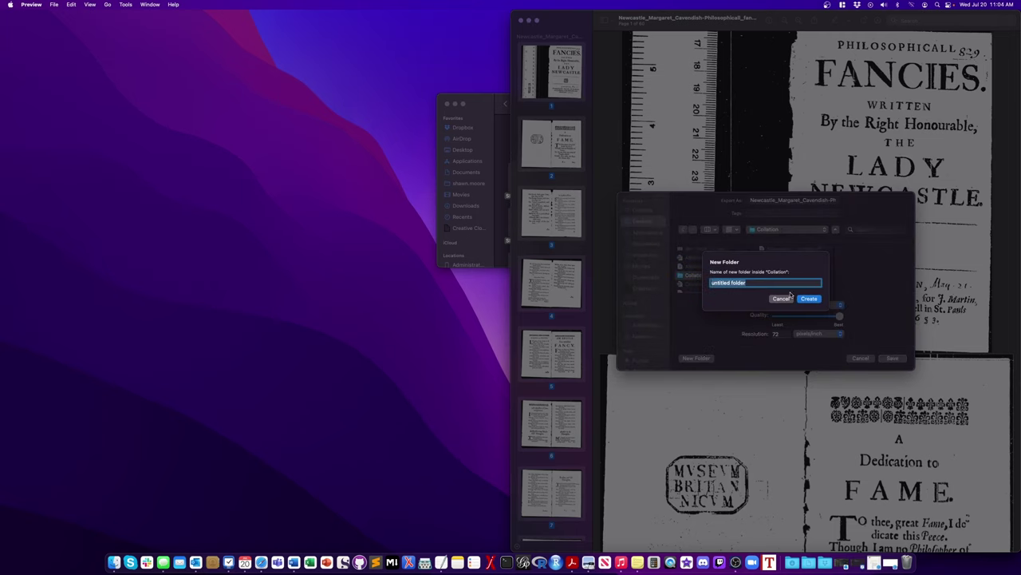
text(E1)
text(BO)
click(806, 299)
click(892, 359)
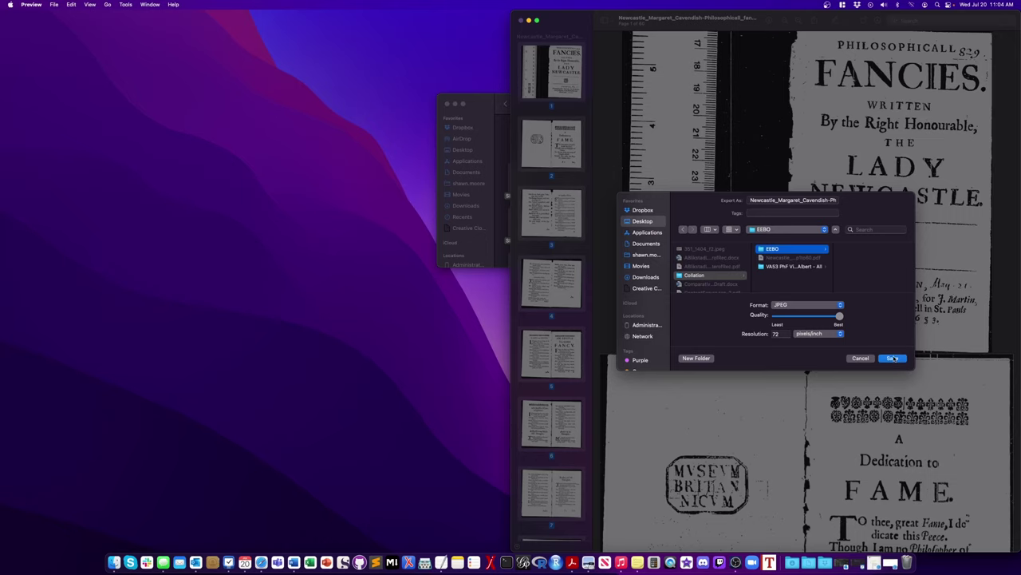
Open the Newcastle PDF from the Collation folder in Adobe Acrobat and decline making Acrobat the default PDF application
click(487, 117)
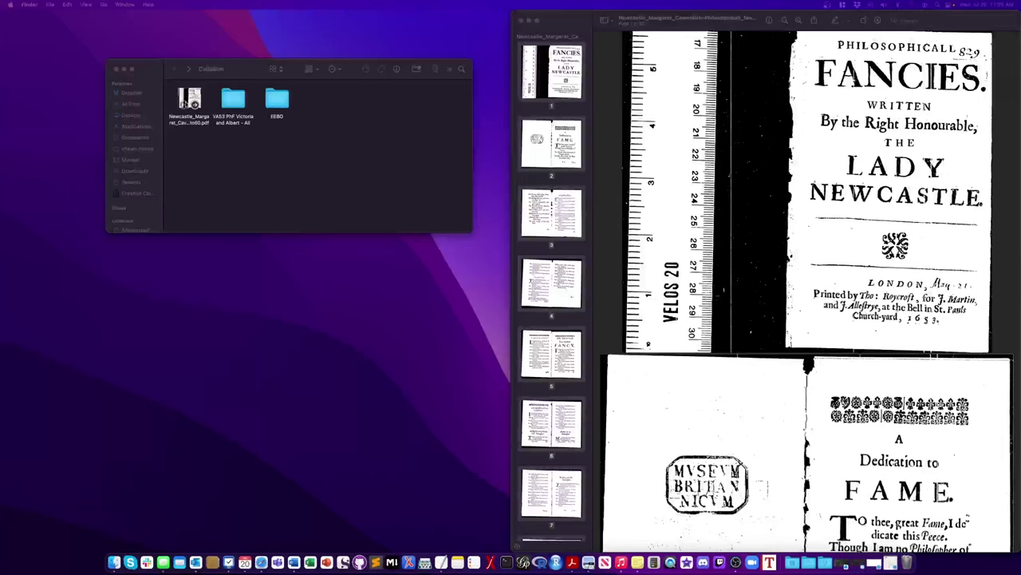
right_click(187, 95)
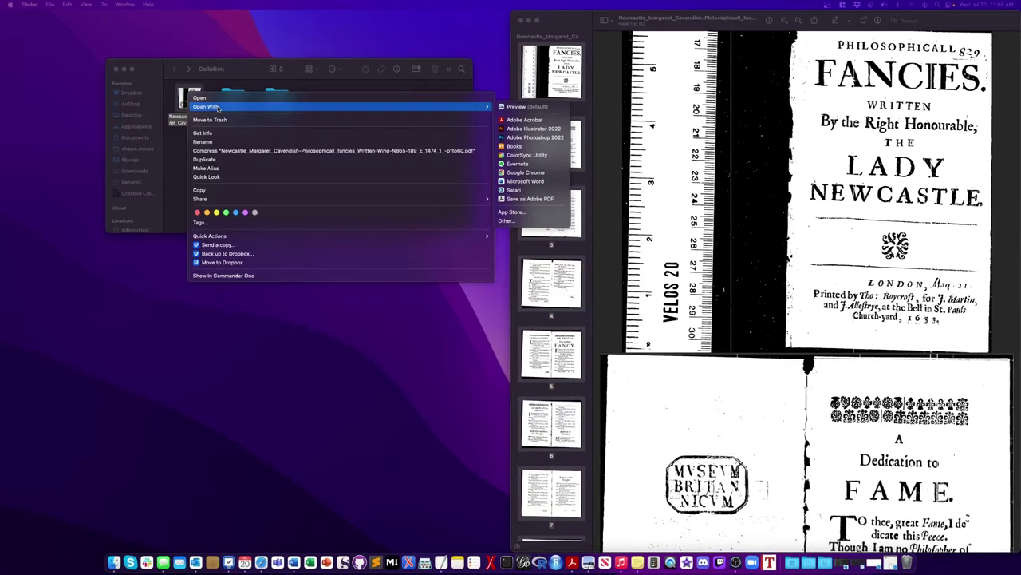
mouse_move(489, 112)
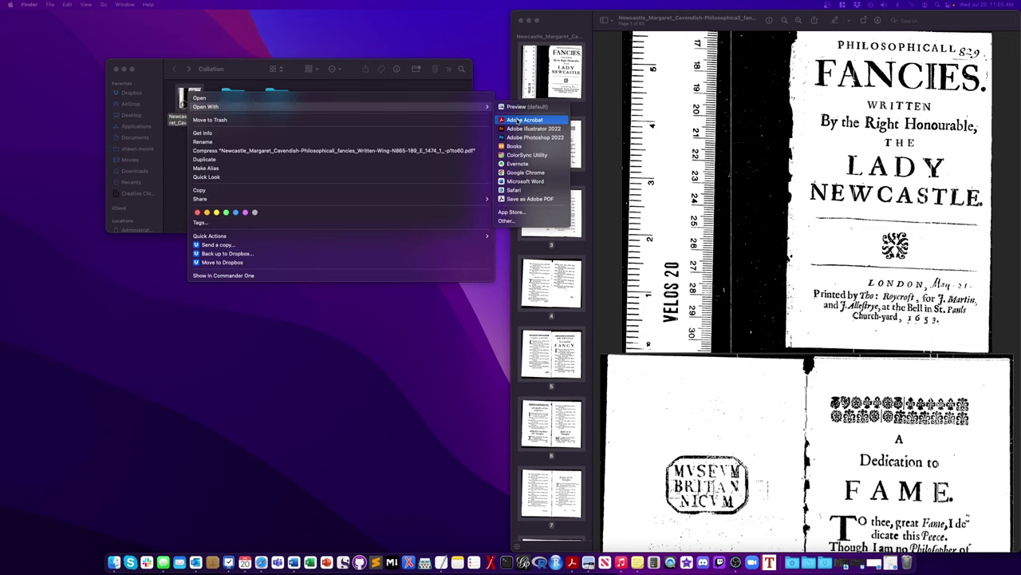
click(517, 121)
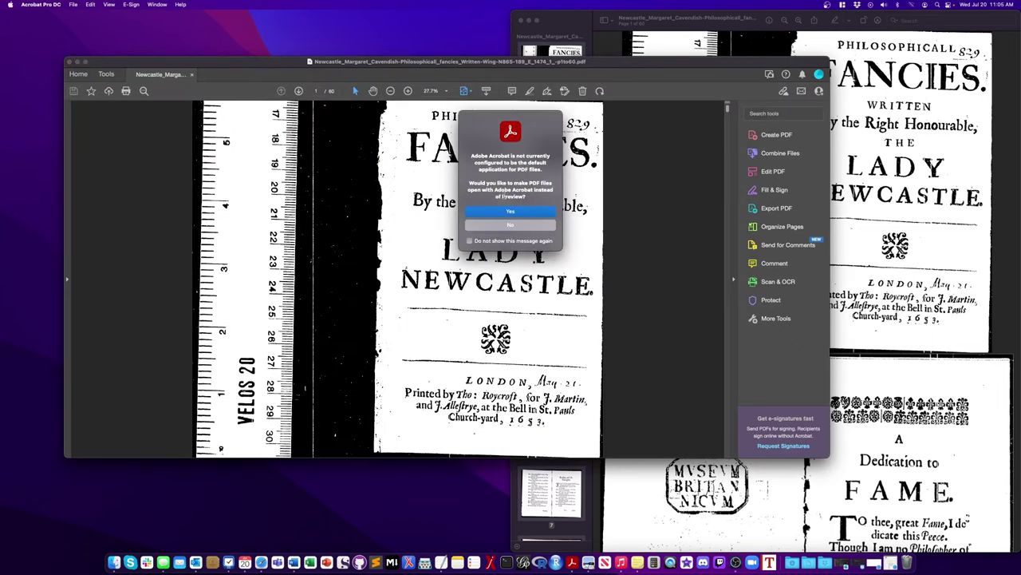
click(499, 226)
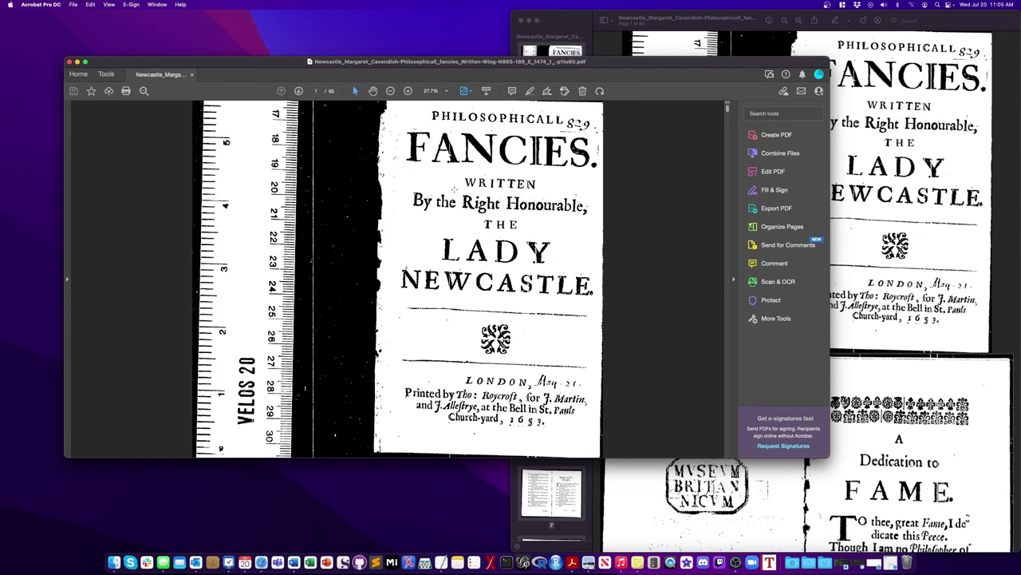
Export the Newcastle PDF from Acrobat as JPEG images into the EEBO folder
click(72, 4)
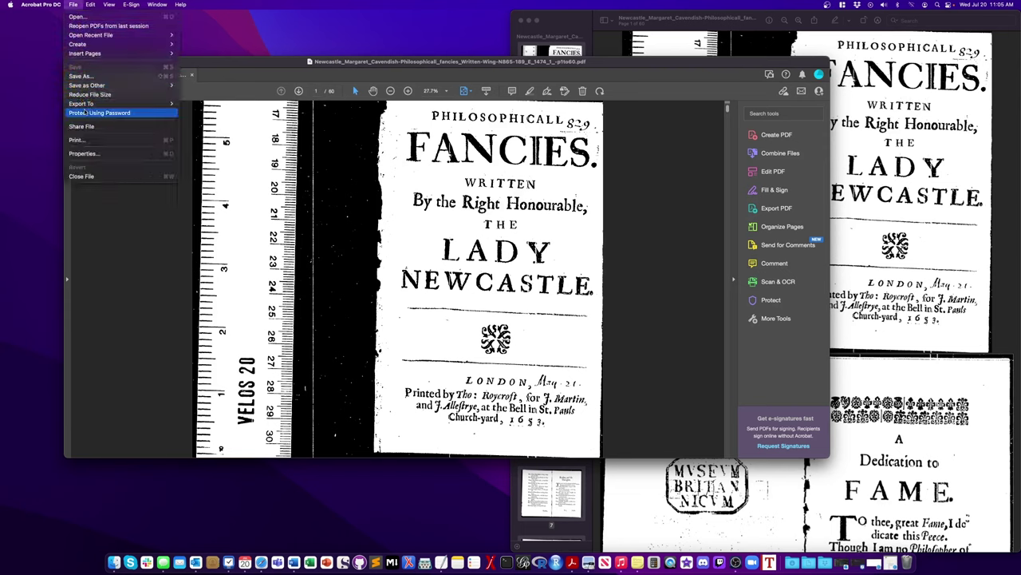
mouse_move(97, 106)
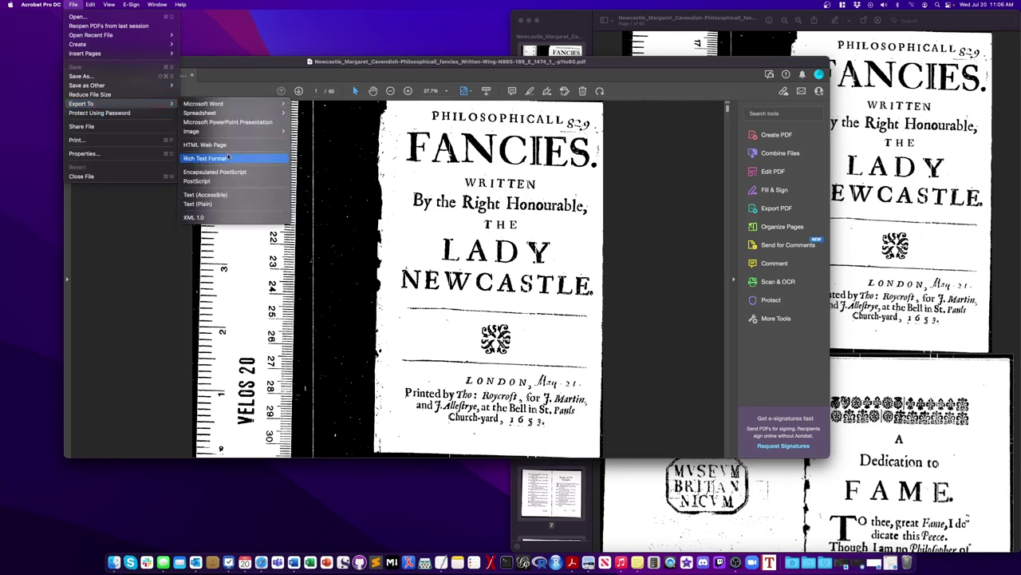
mouse_move(232, 134)
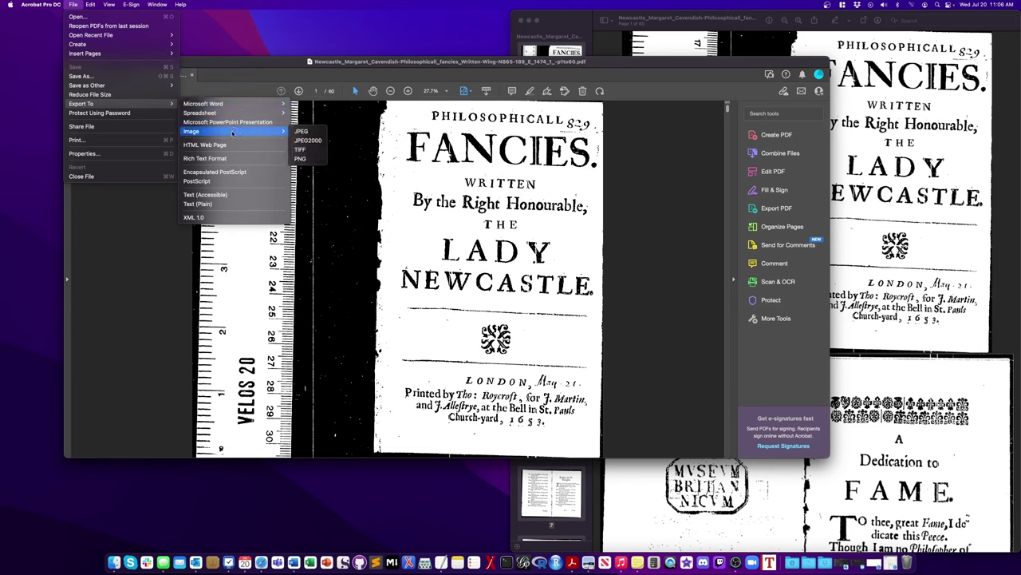
click(303, 131)
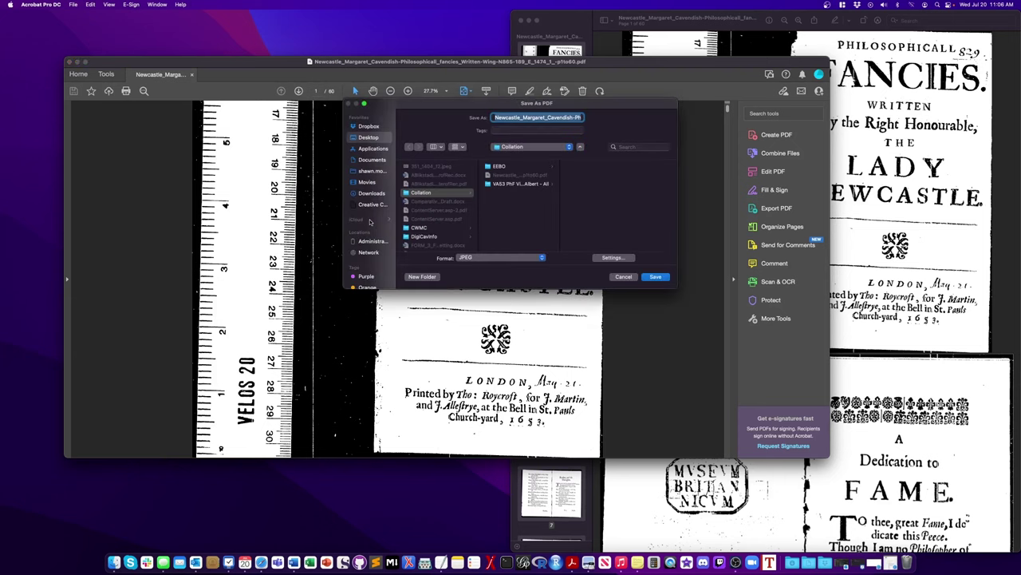
click(502, 167)
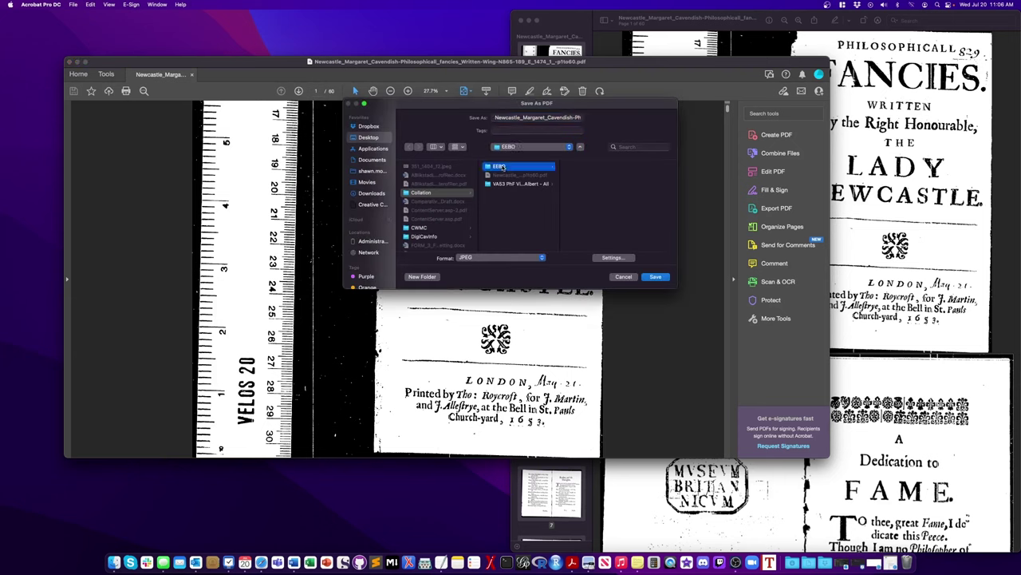
click(655, 276)
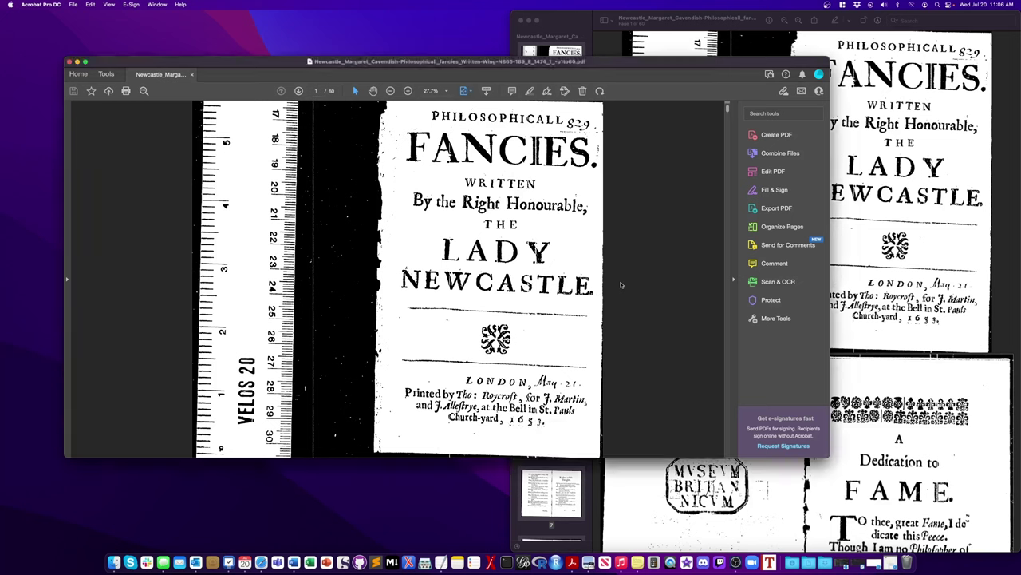
Check the exported JPEG of page 2 in the Collation folder's EEBO subfolder and close the image
click(114, 562)
click(277, 100)
double_click(280, 102)
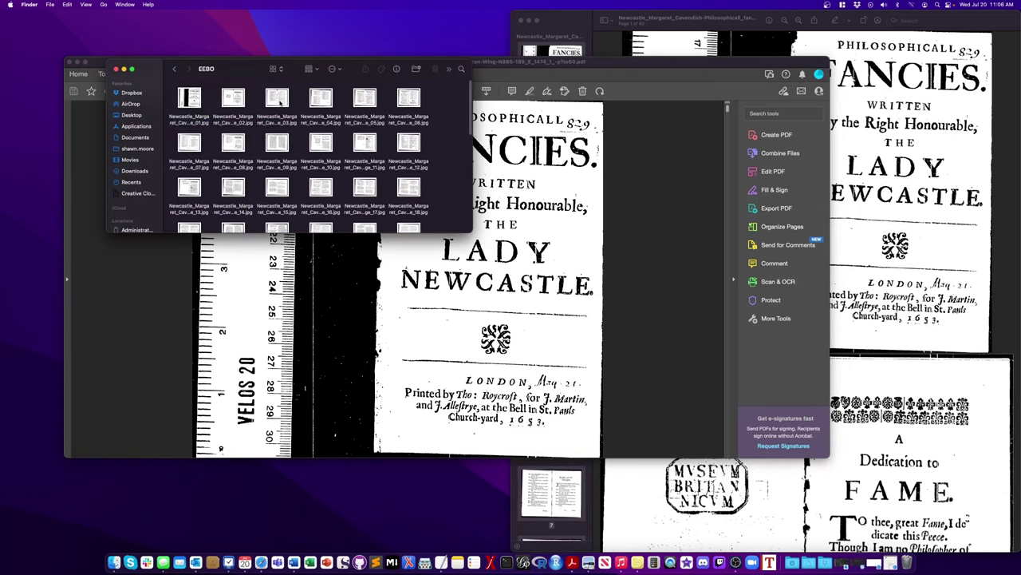
double_click(242, 95)
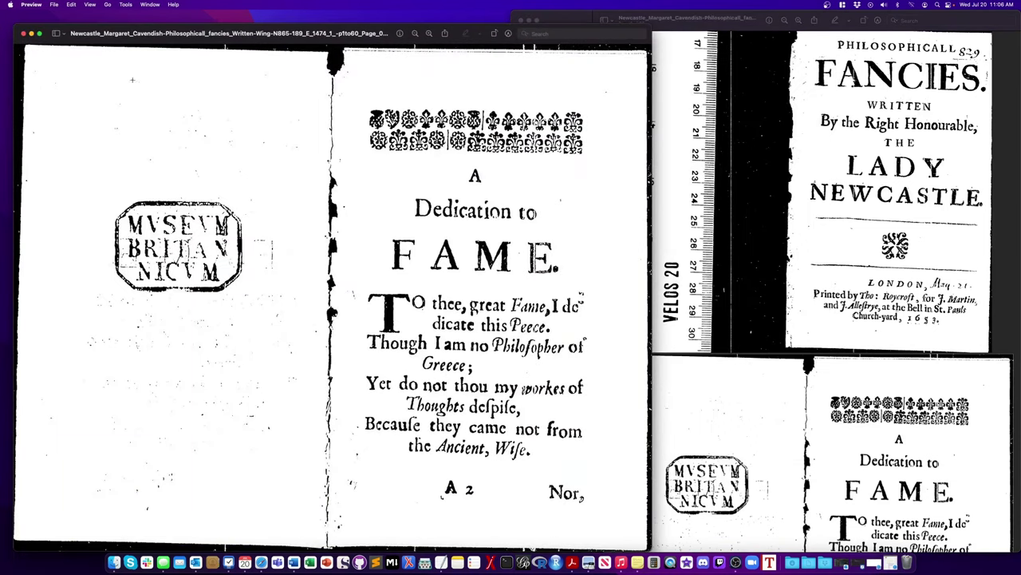
click(23, 33)
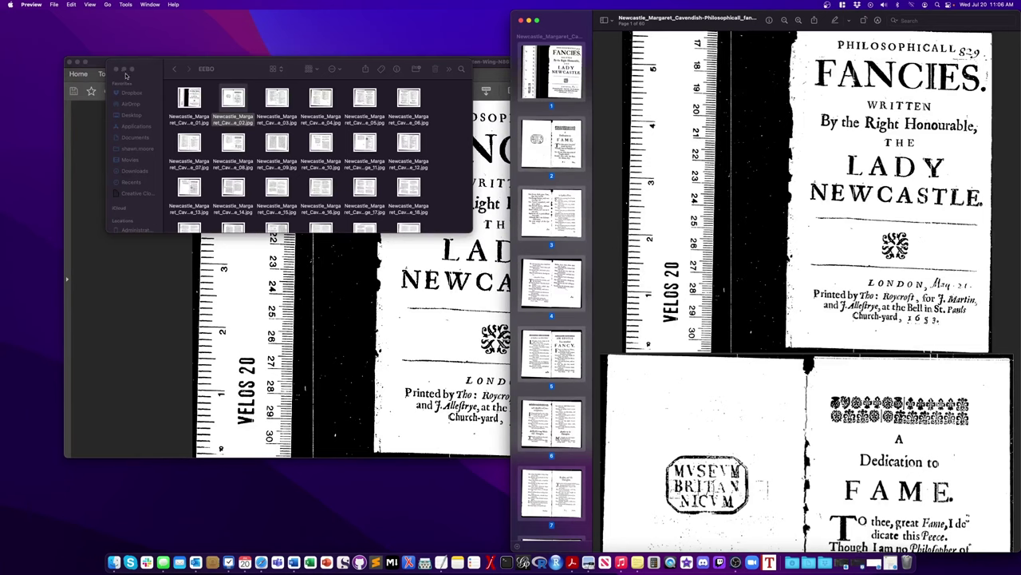
Close the Newcastle PDF in both Acrobat and Preview, and go back from the EEBO folder to the Collation folder
click(97, 122)
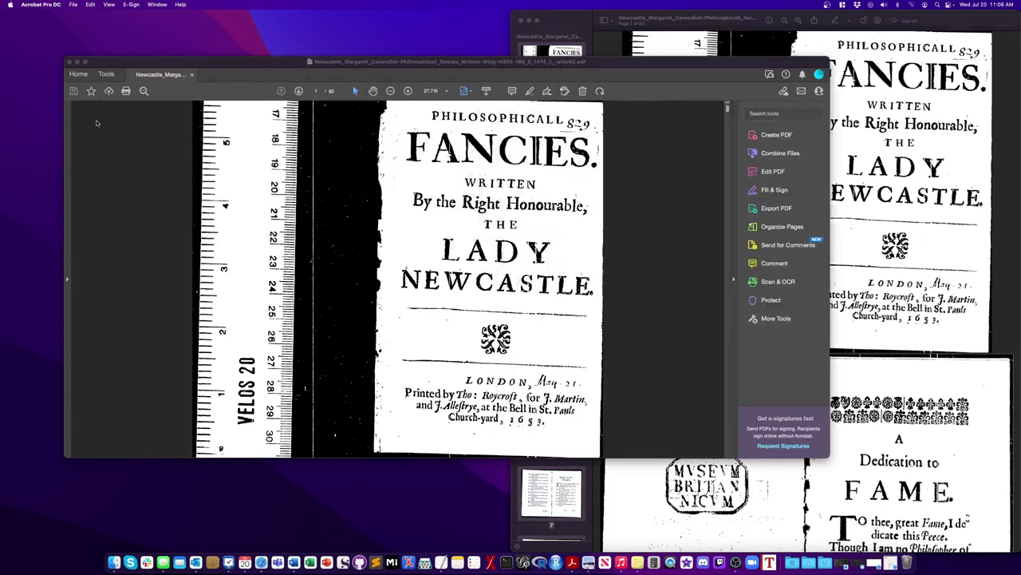
click(69, 62)
click(521, 21)
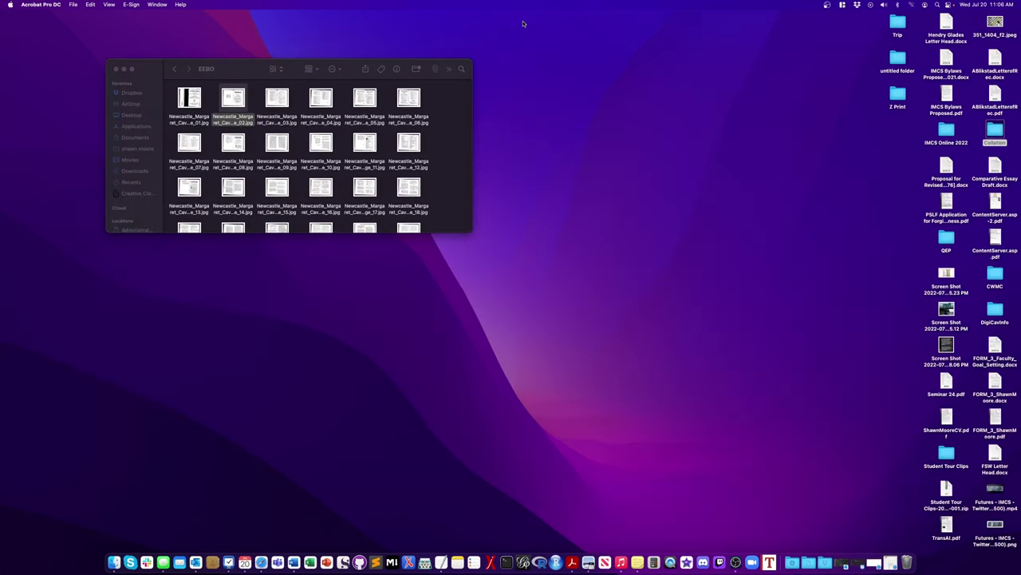
click(177, 70)
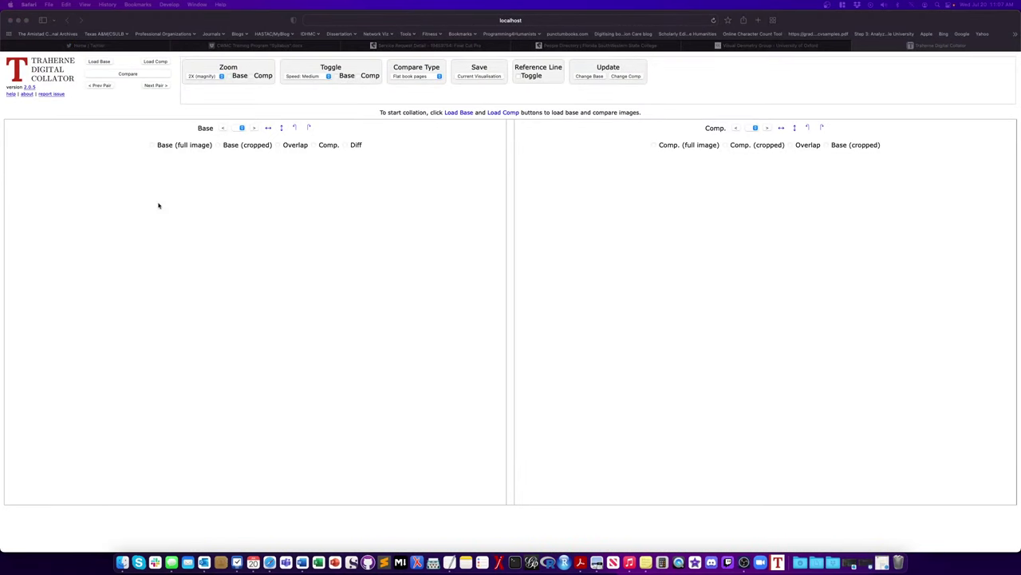
Load all the Newcastle page JPEGs from the Desktop's Collation/EEBO folder as the base images
click(100, 62)
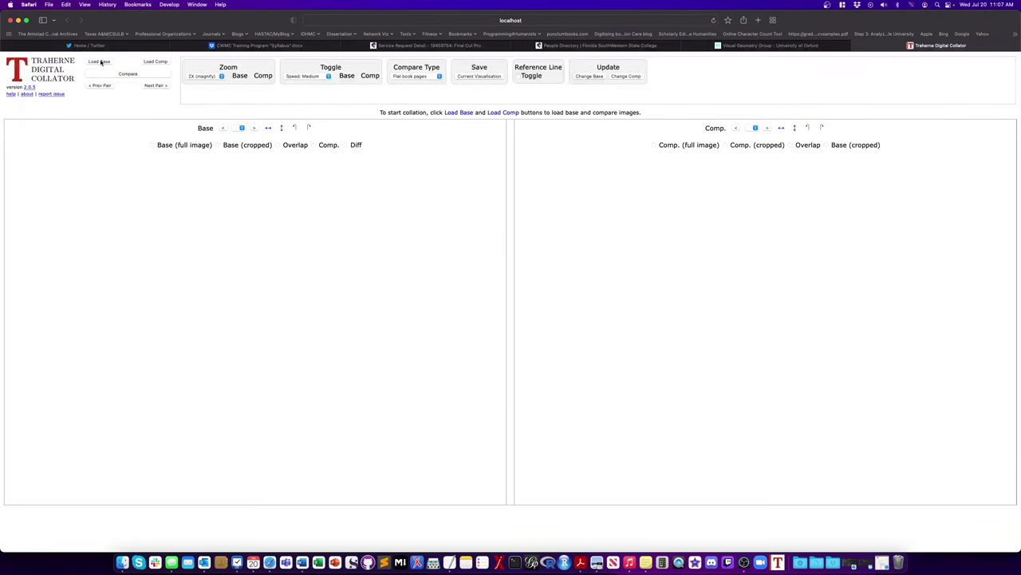
click(100, 62)
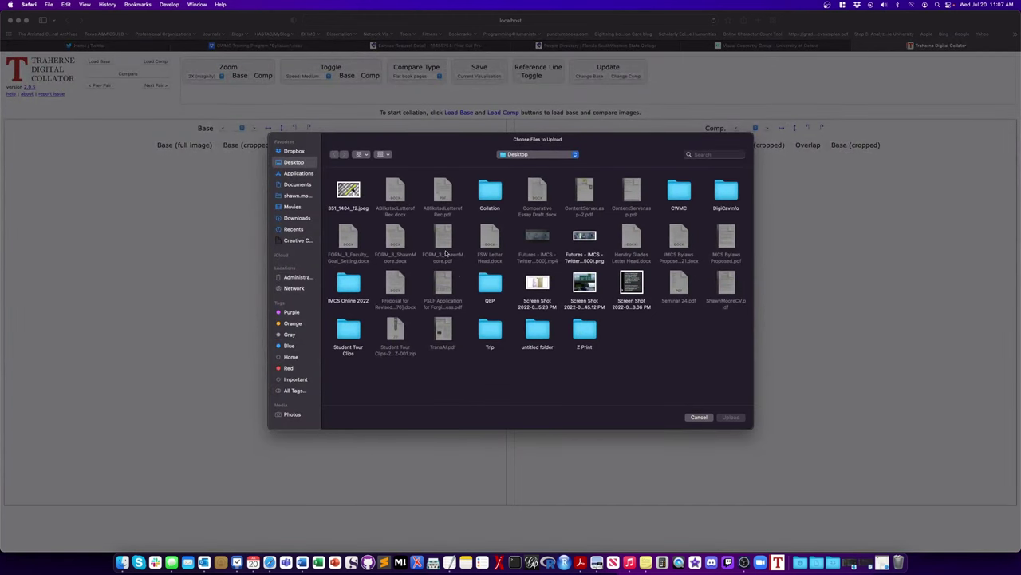
double_click(490, 192)
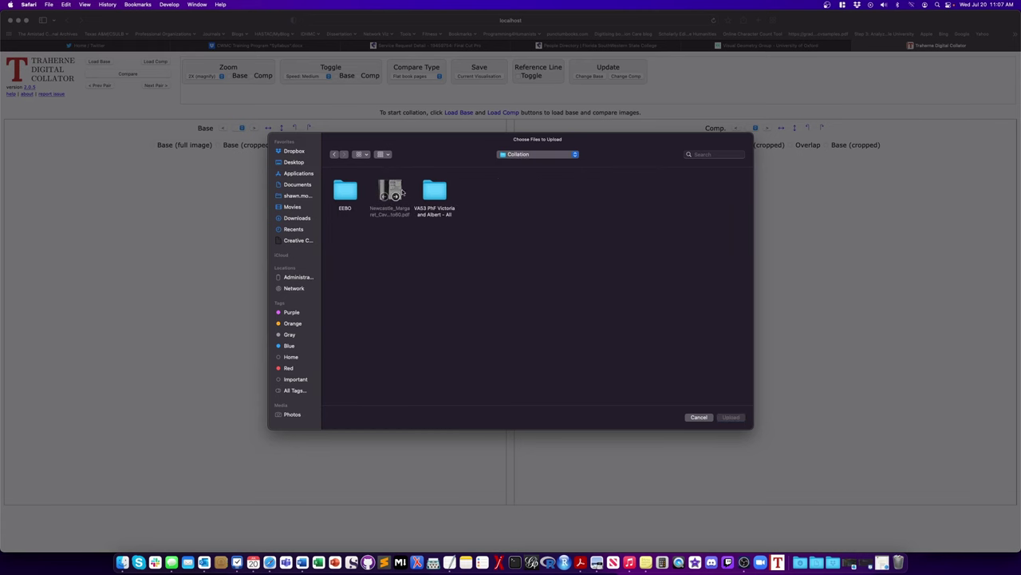
double_click(349, 191)
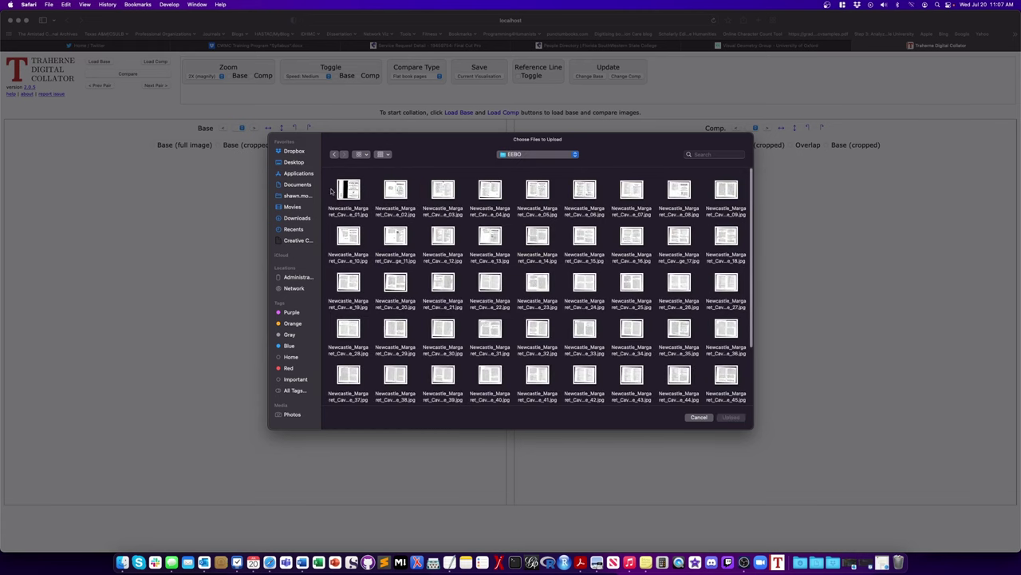
click(342, 192)
drag(335, 192, 706, 393)
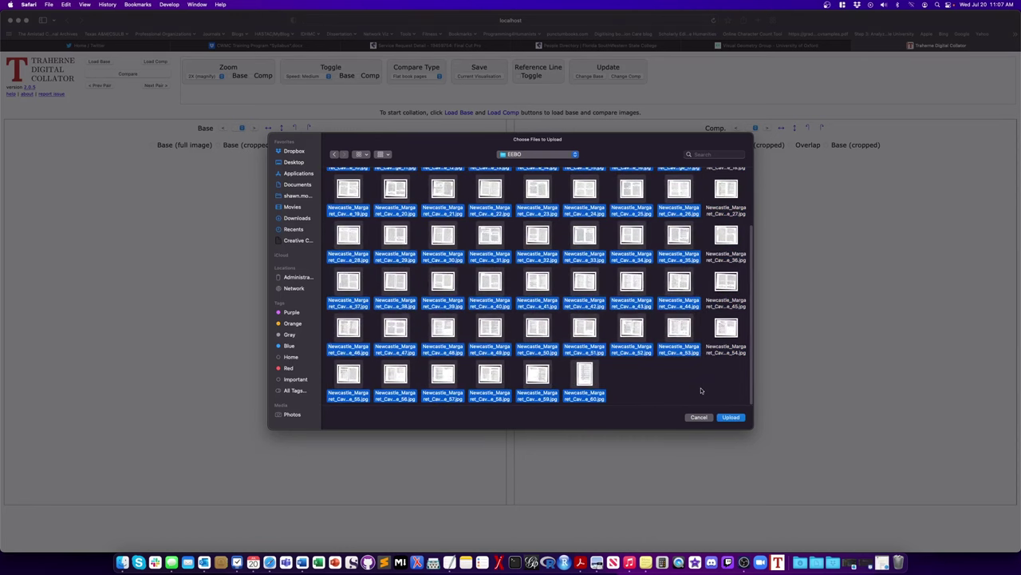
click(731, 416)
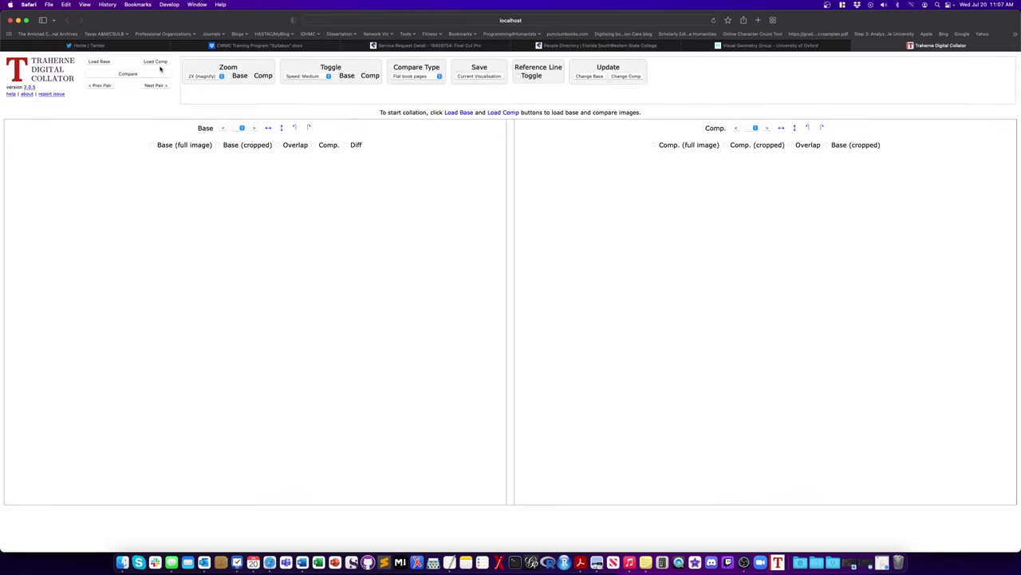
Load all the images from the Collation folder's VA53 PhF Victoria and Albert - All subfolder as the comparison images
click(158, 62)
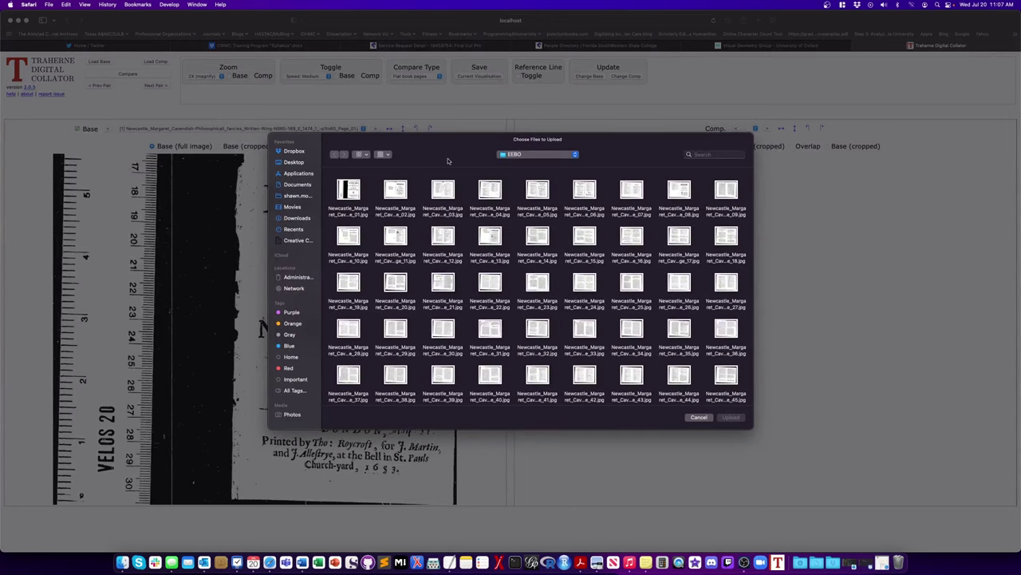
click(513, 154)
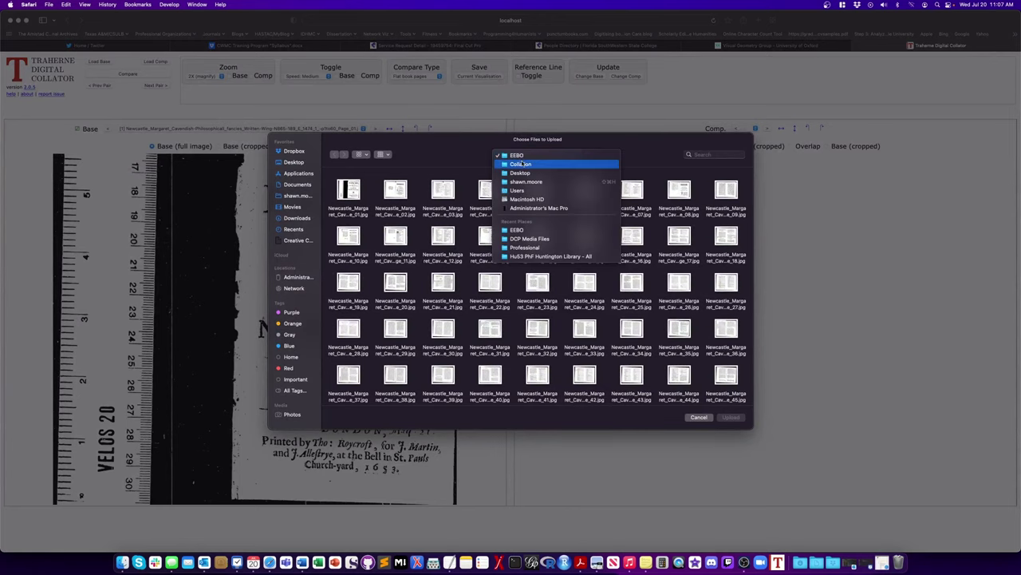
click(523, 164)
double_click(436, 192)
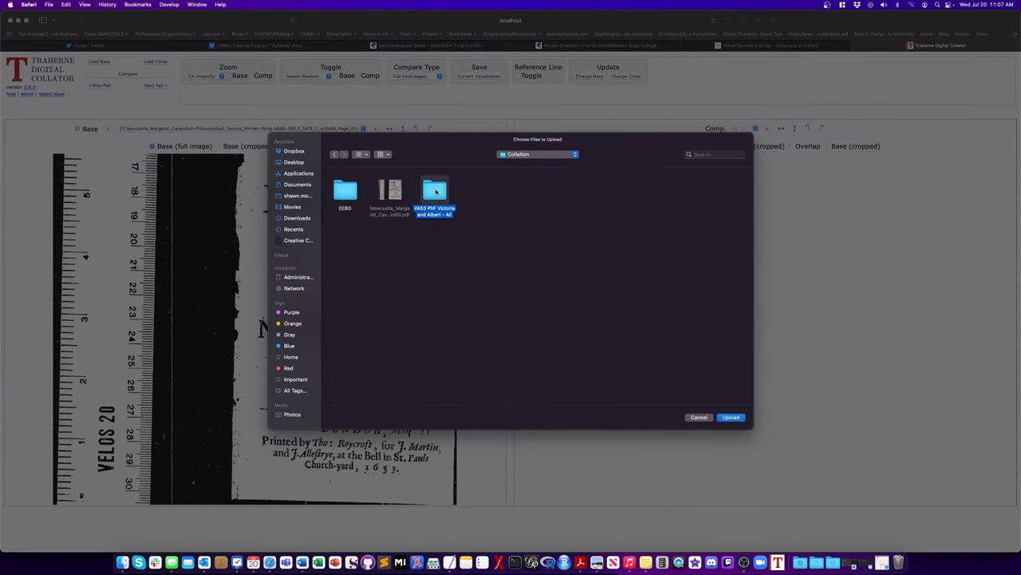
key(super+a)
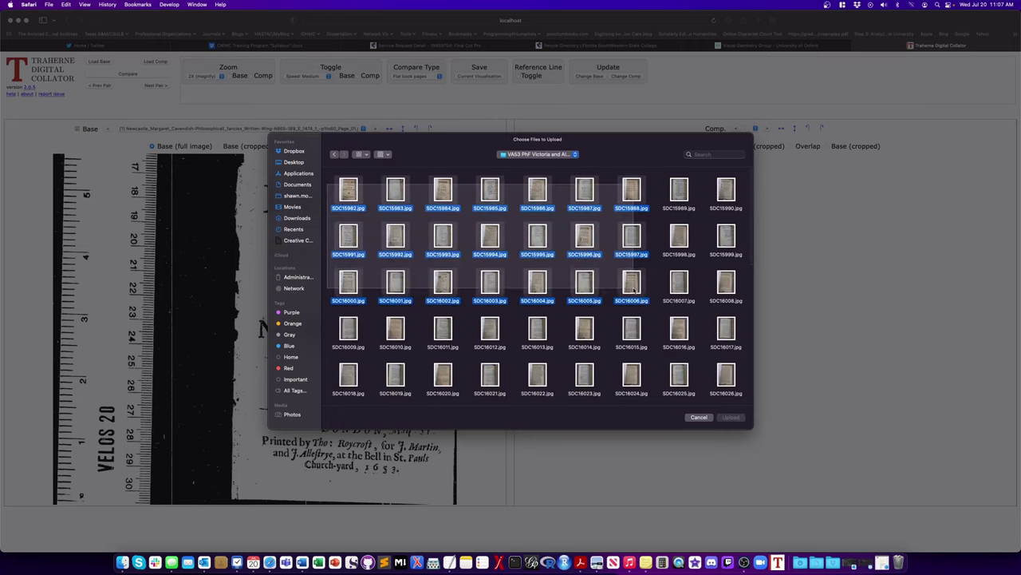
scroll(494, 375, down, 10)
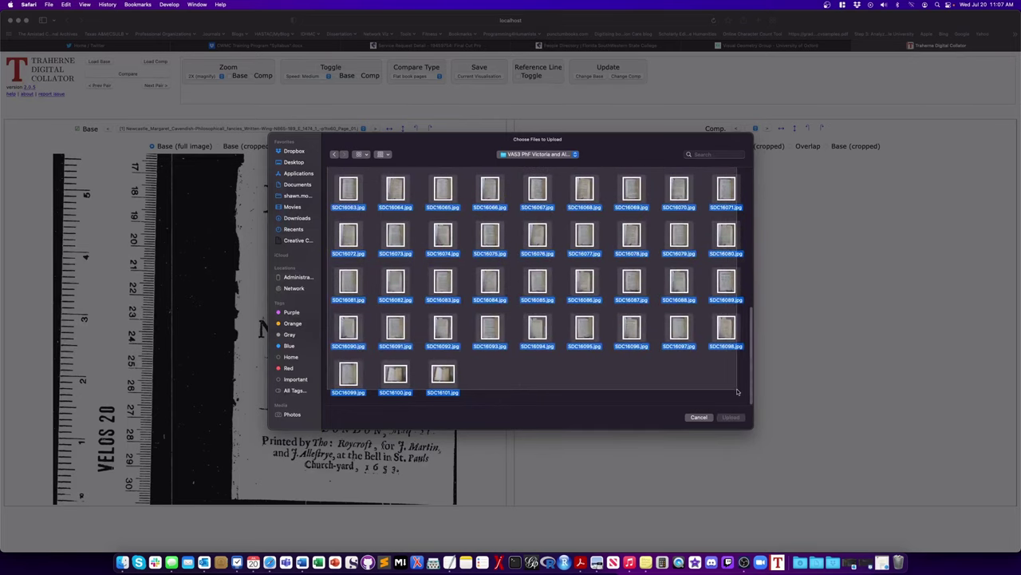
click(731, 417)
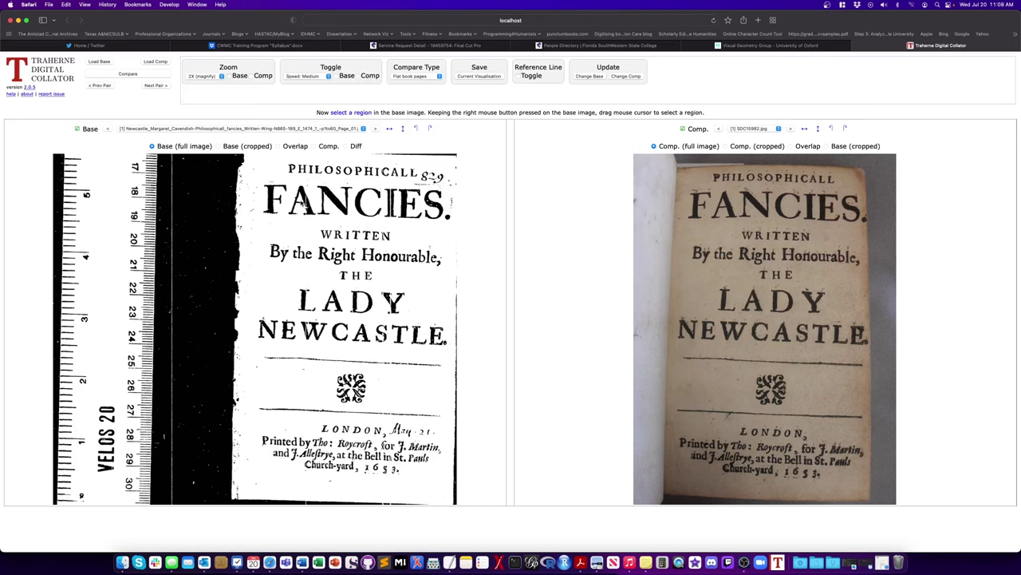
Keep the compare type at Flat book pages, select the title page in the base image without the ruler, and run the comparison
click(402, 76)
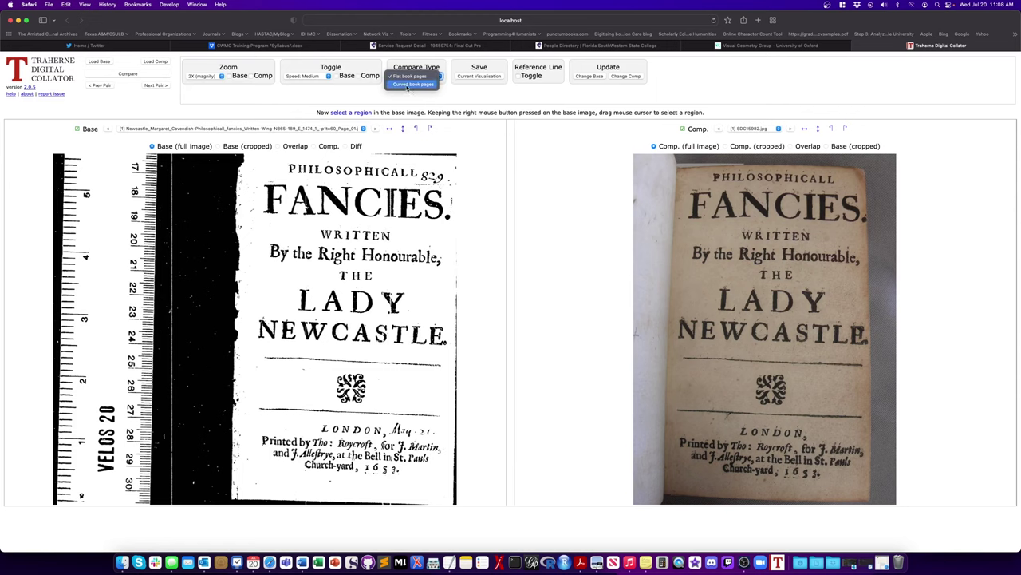
click(482, 95)
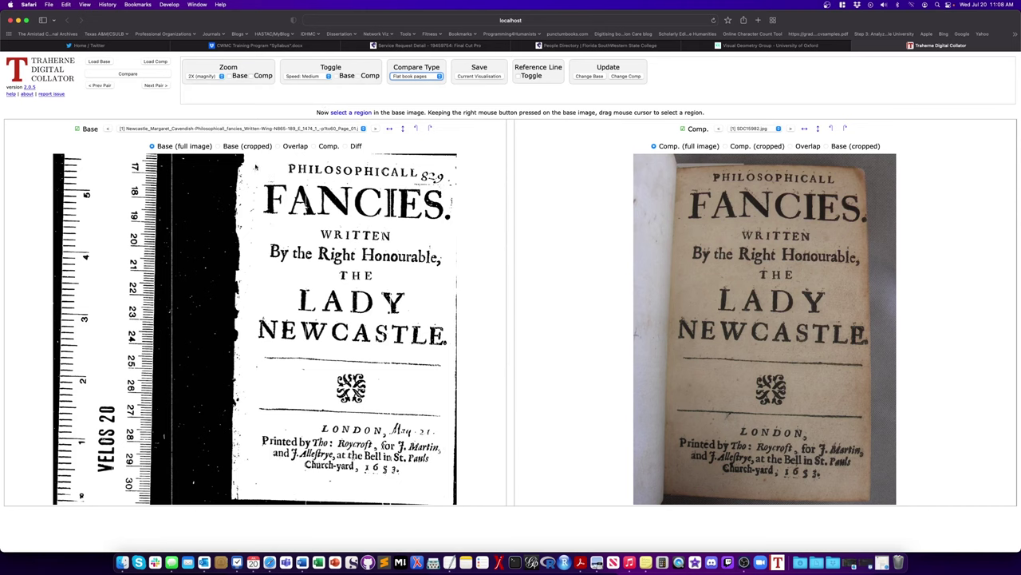
drag(244, 155, 456, 501)
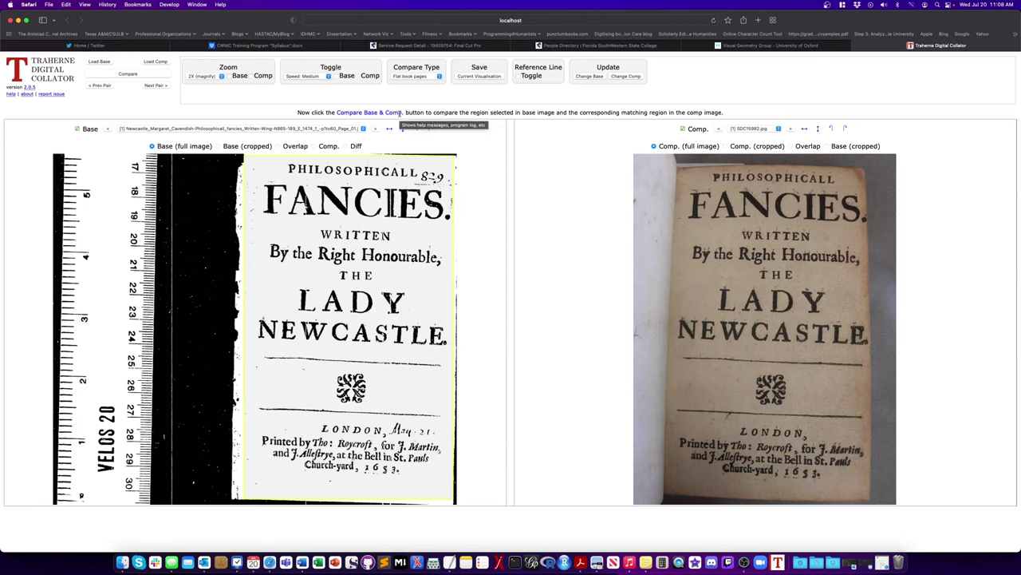
click(127, 74)
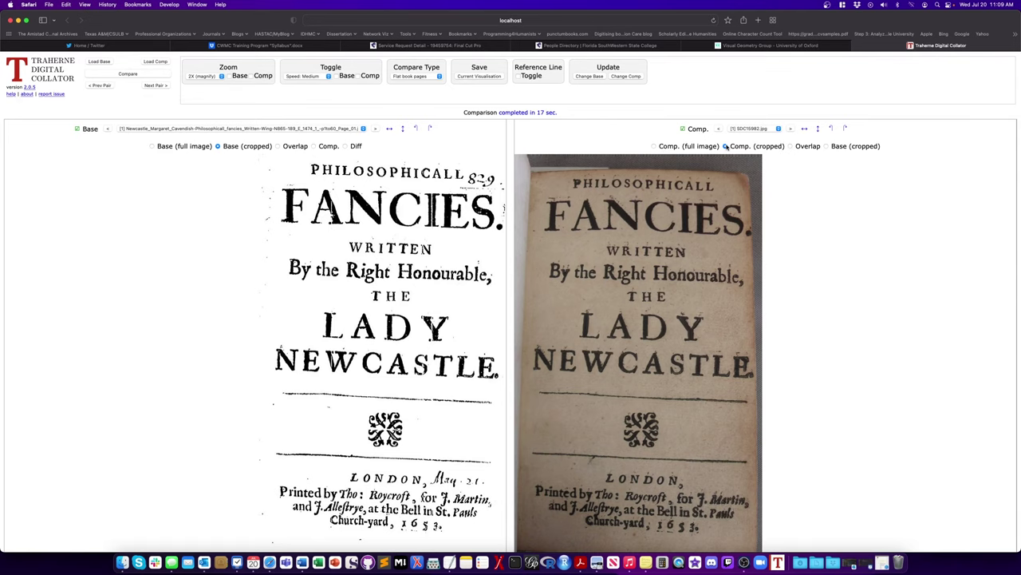
View the title-page comparison result in the Comp. pane as full image, cropped, cropped base and overlap
click(653, 147)
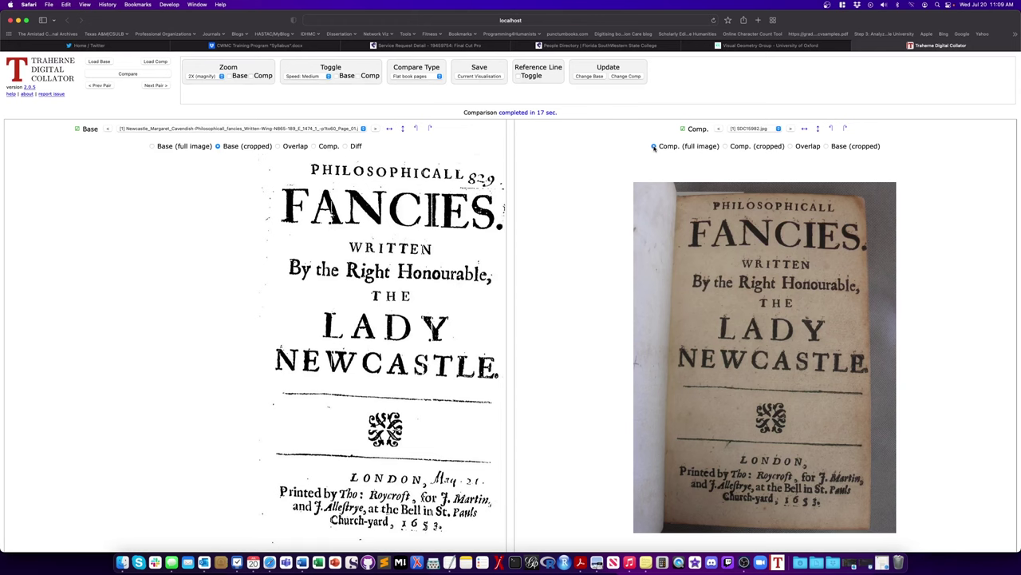
click(726, 146)
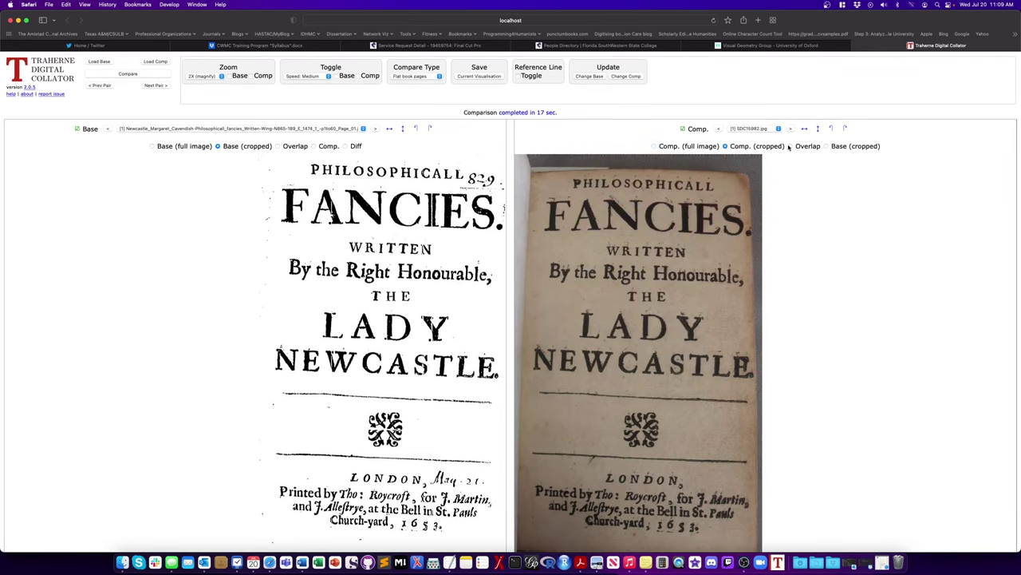
click(827, 147)
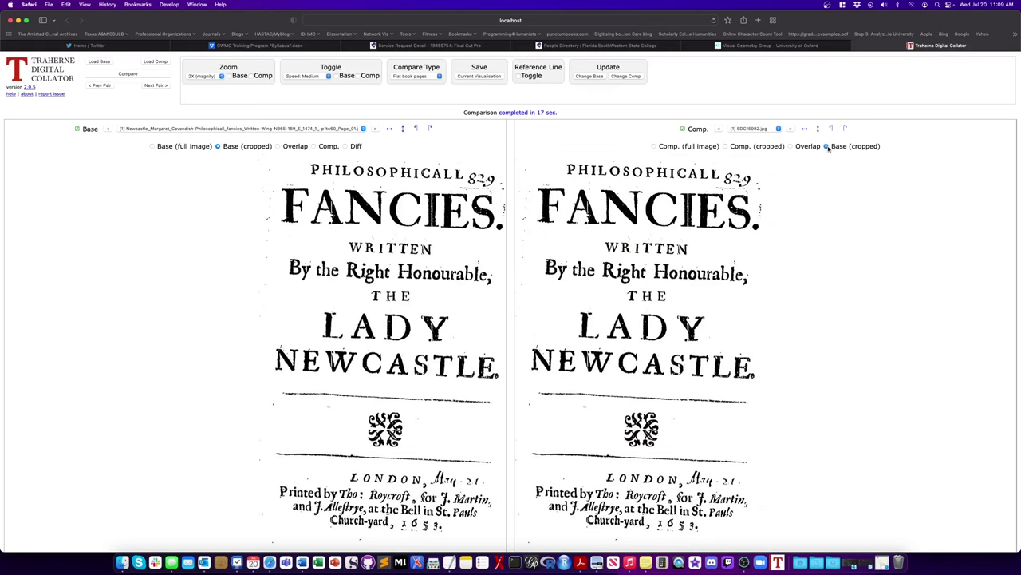
click(726, 147)
click(792, 147)
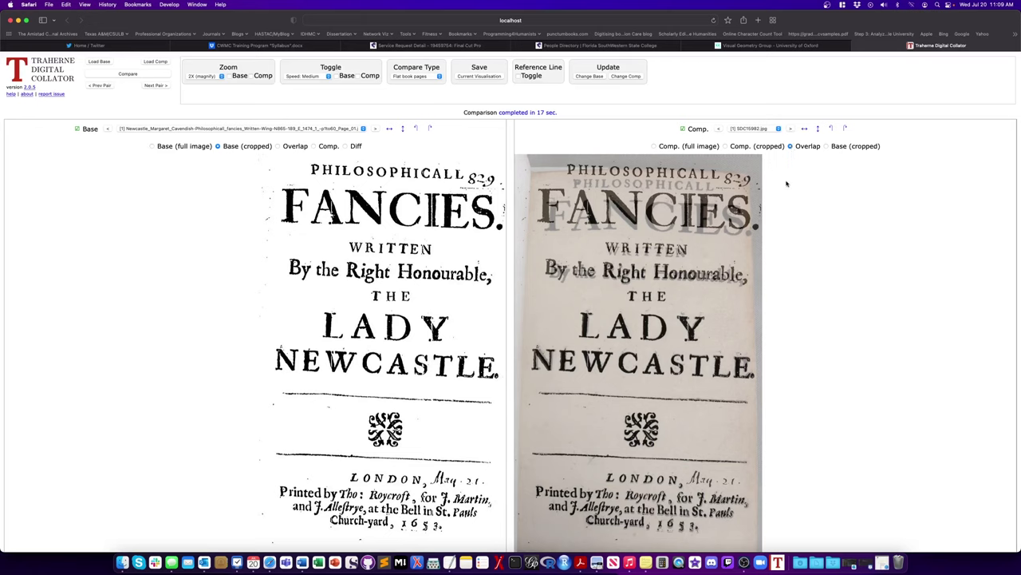
Cycle the Base pane through its full, cropped, overlap, comp and difference views of the title page, ending on the difference view
click(313, 146)
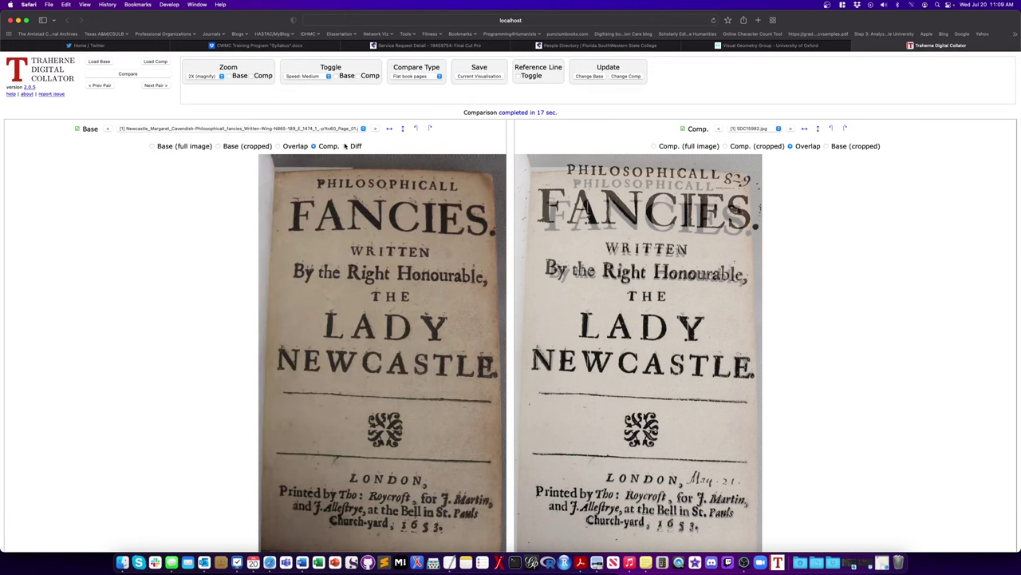
click(346, 146)
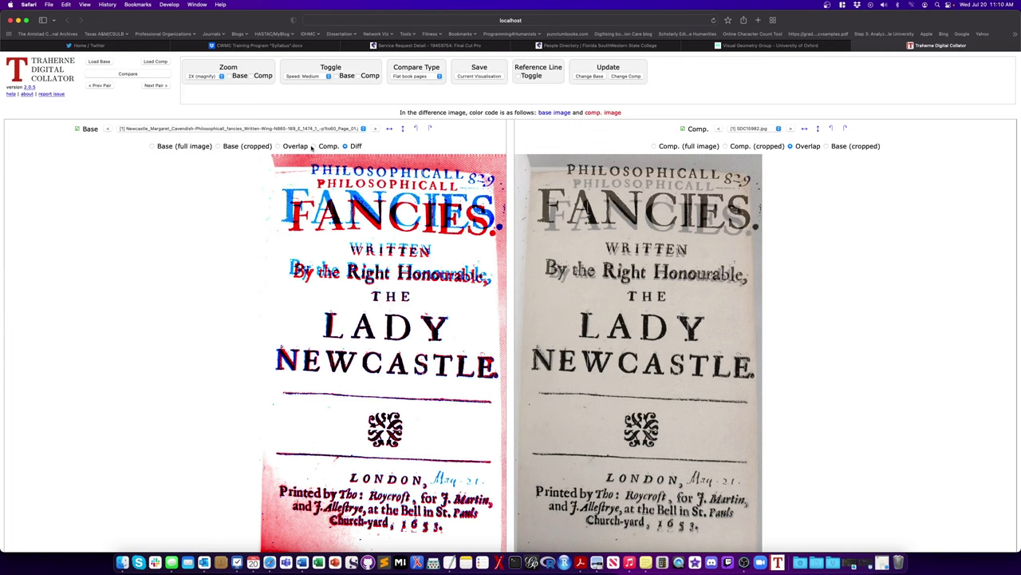
click(154, 147)
click(219, 147)
click(278, 146)
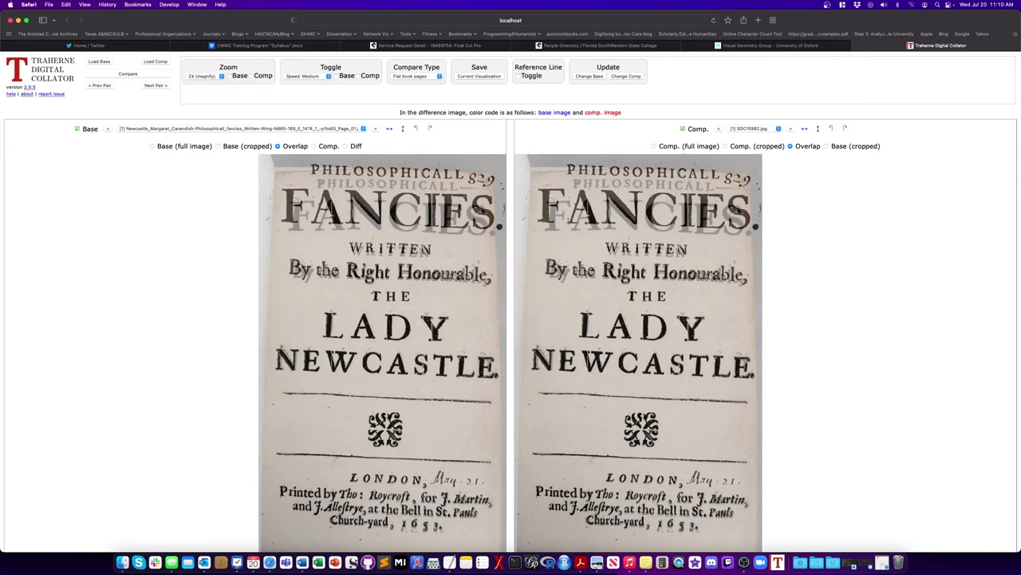
click(314, 146)
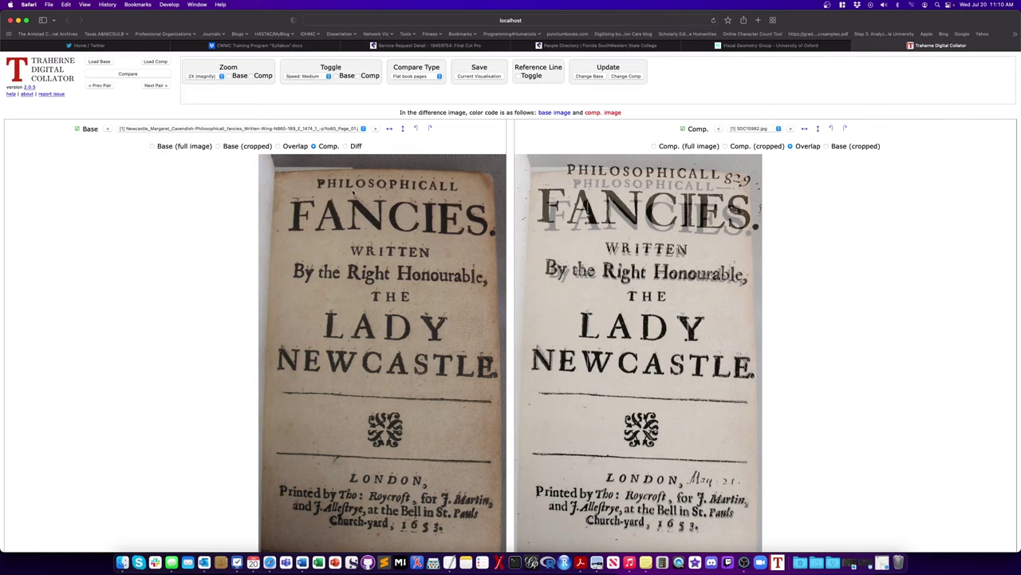
click(346, 147)
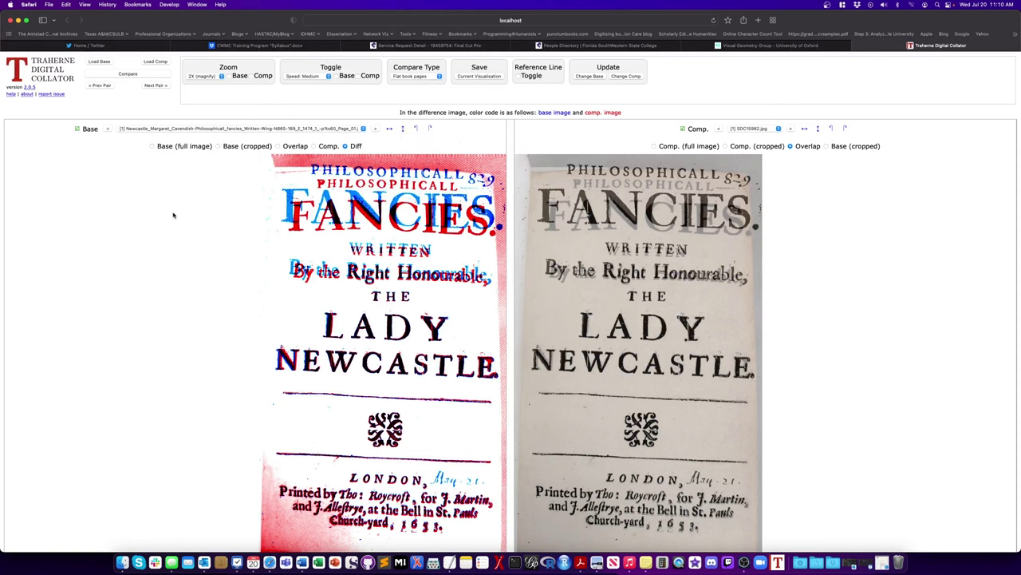
Advance to the third image pair and set the comparison image to SDC15985.jpg to match the base spread's first page
click(157, 86)
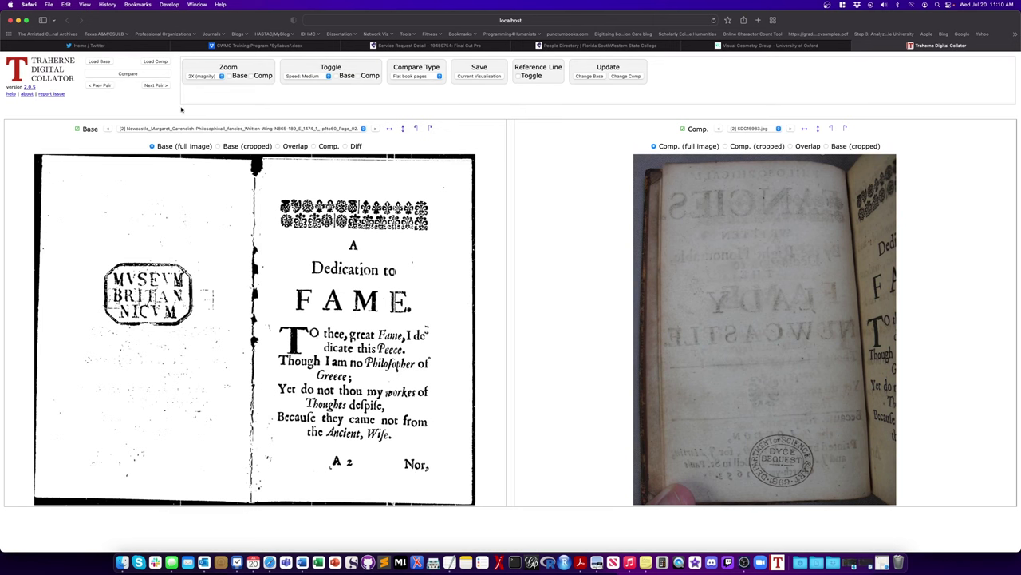
click(160, 87)
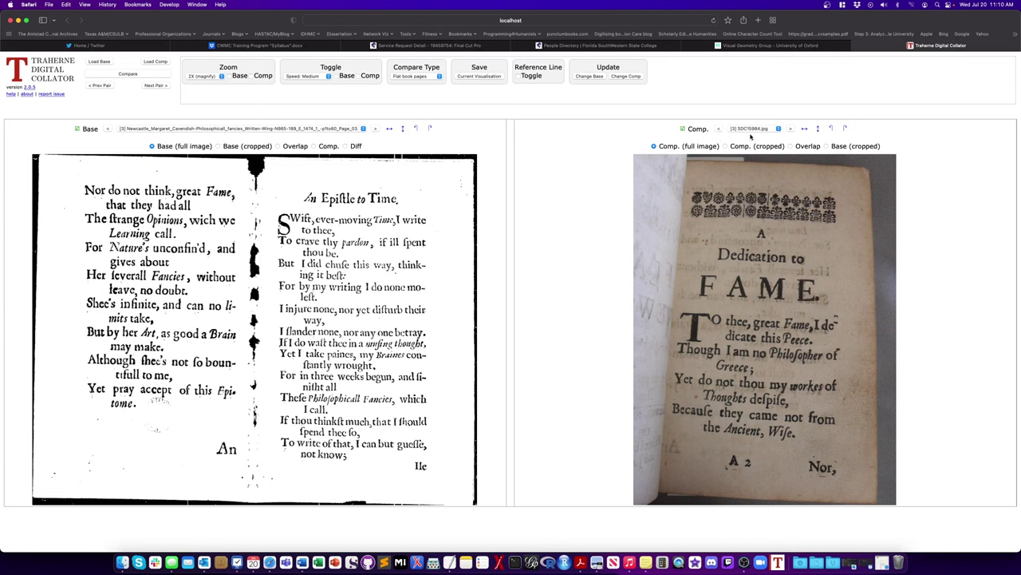
click(778, 129)
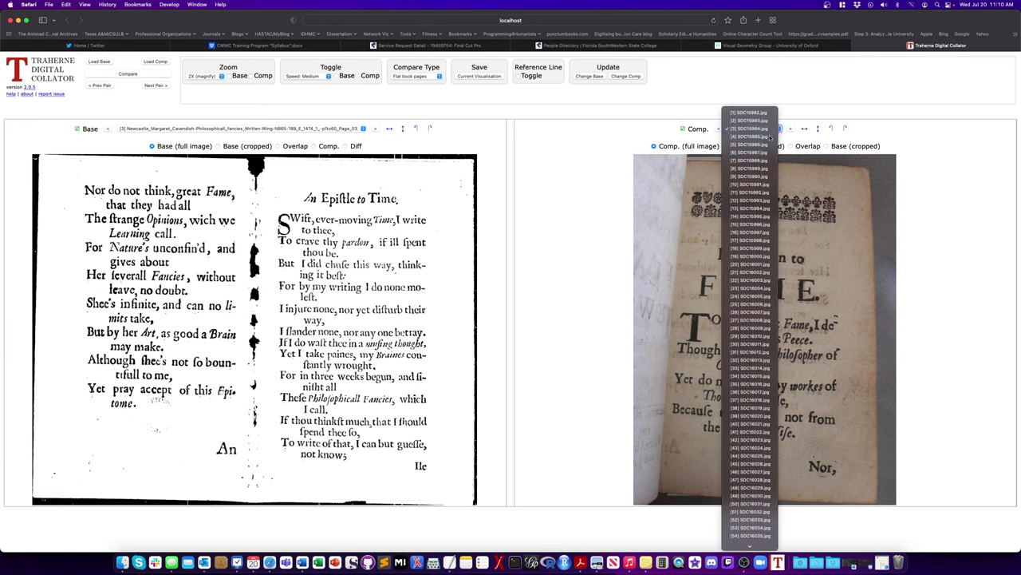
click(771, 137)
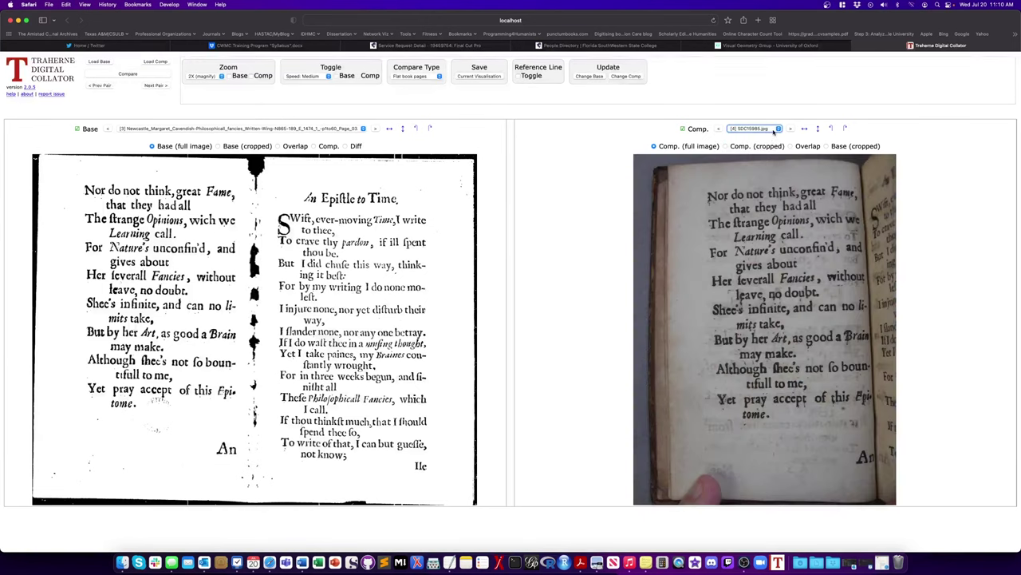
View SDC15986.jpg as the match for the base spread's Epistle to Time page, and return to SDC15985.jpg
click(776, 130)
click(769, 136)
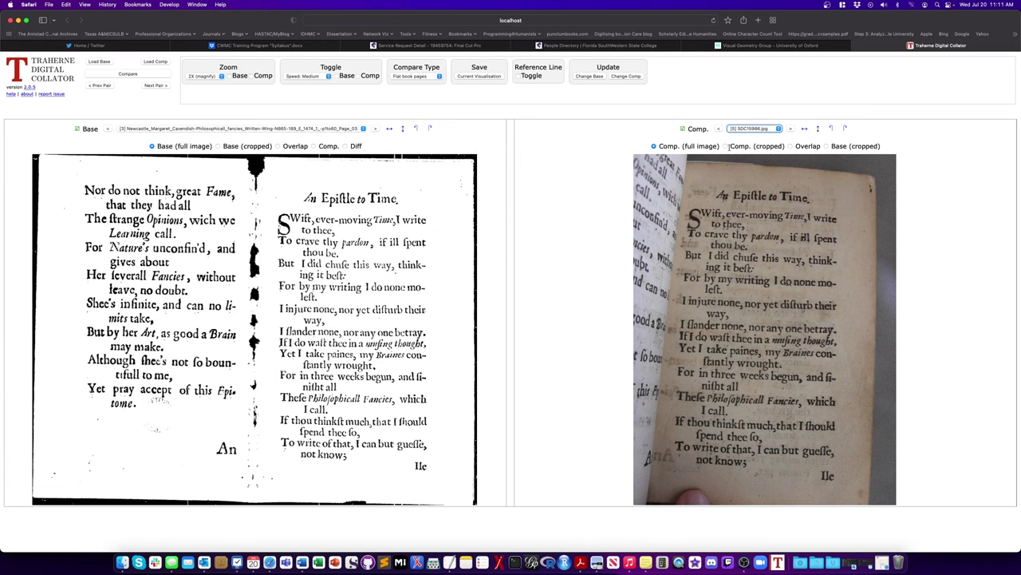
click(746, 128)
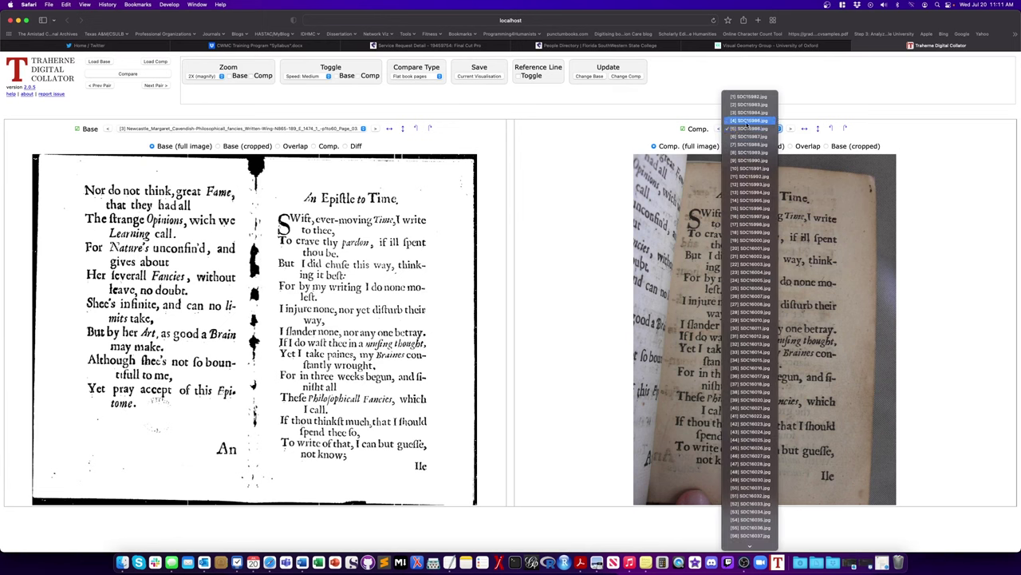
click(748, 121)
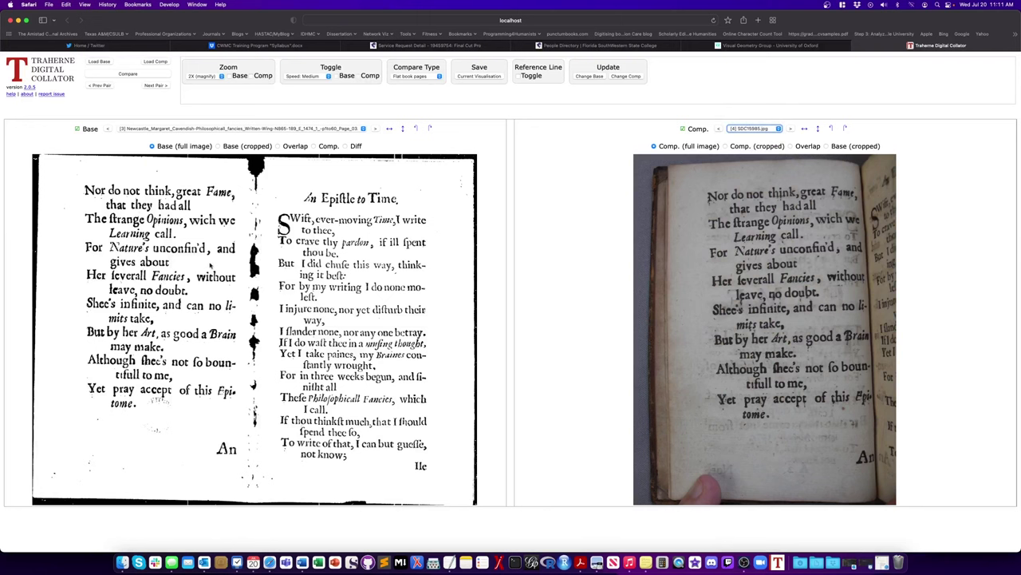
Select the "Nor do not think, great Fame" page in the base spread, compare it, and show the overlap in the Comp. pane
drag(70, 165, 248, 470)
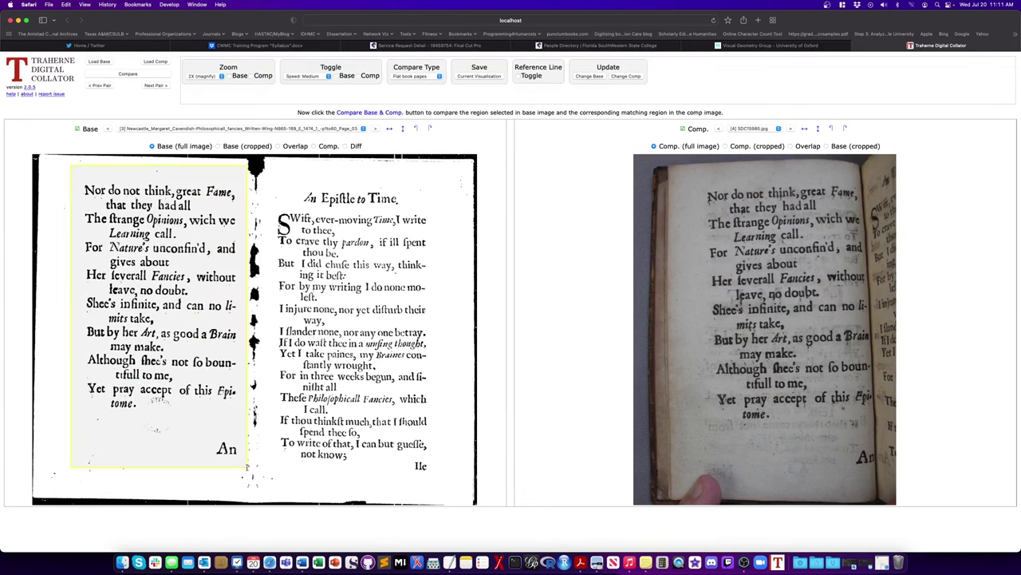
click(134, 74)
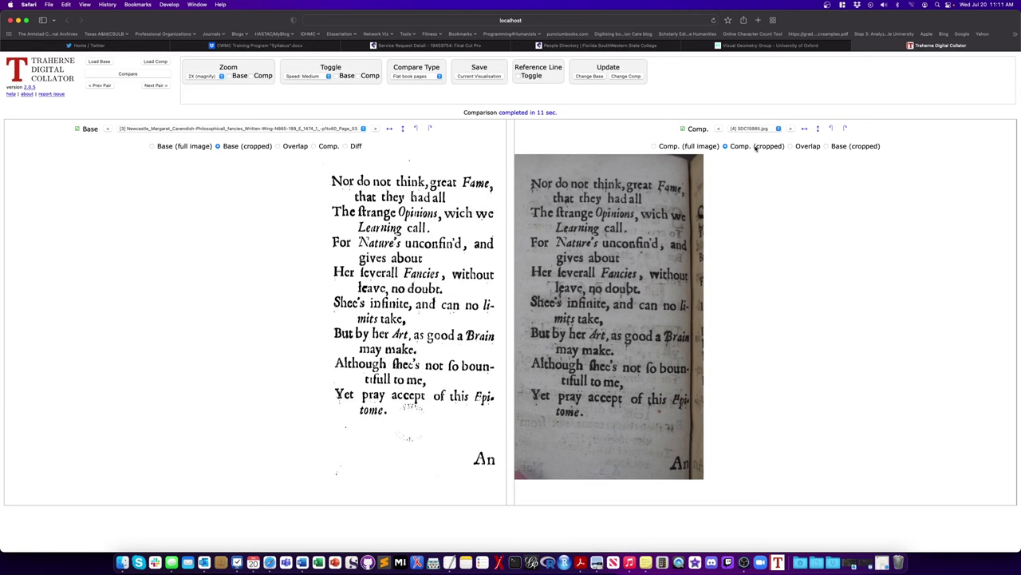
click(790, 146)
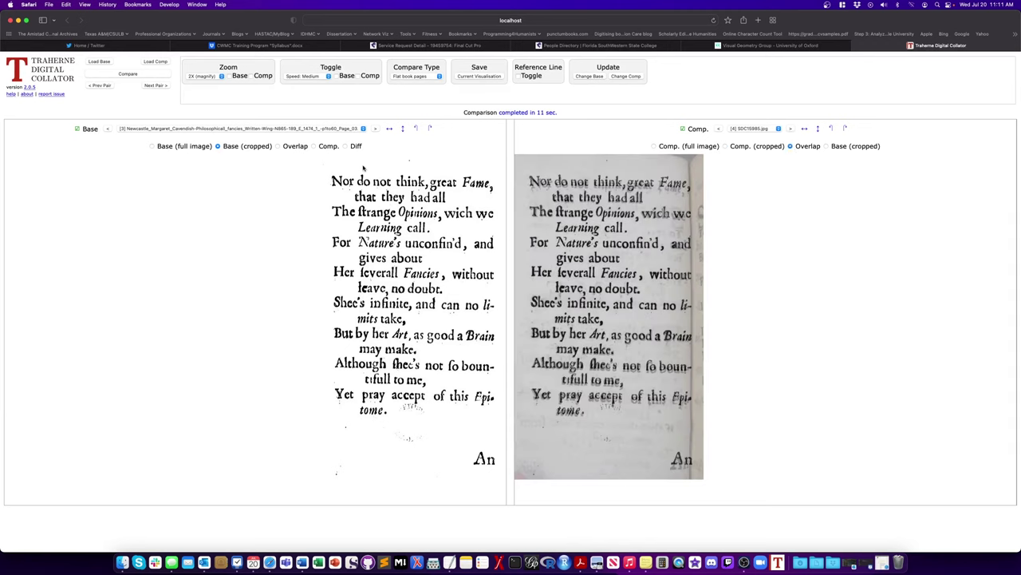
View the difference image of the "great Fame" page in the Base pane, and pair base image 3 with SDC15986.jpg
click(345, 146)
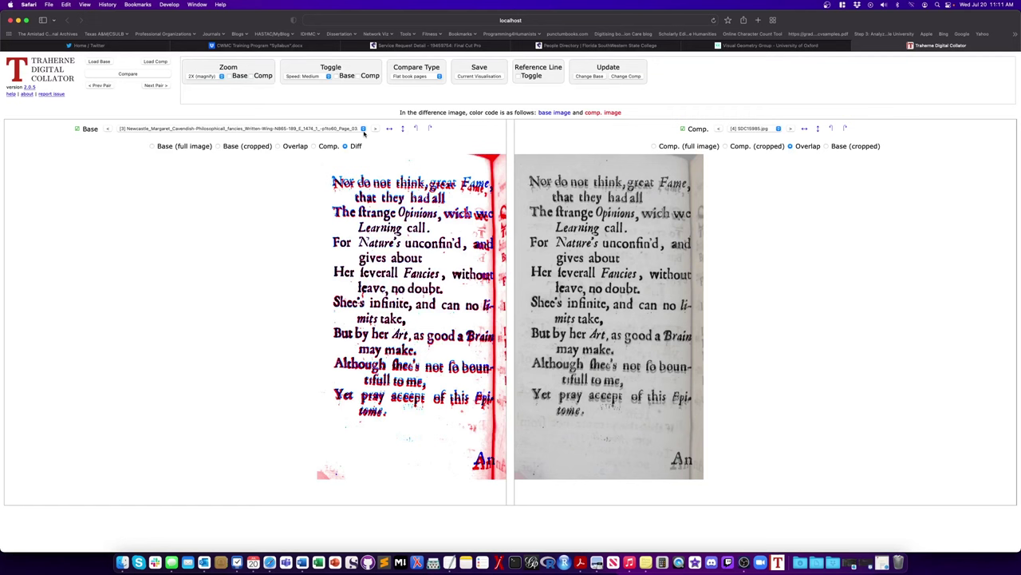
click(364, 129)
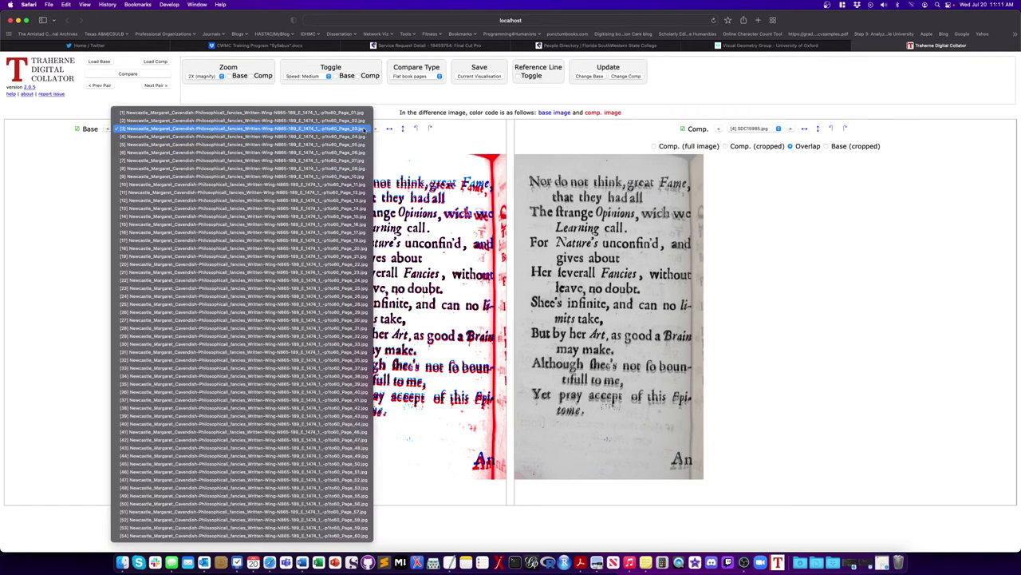
click(359, 137)
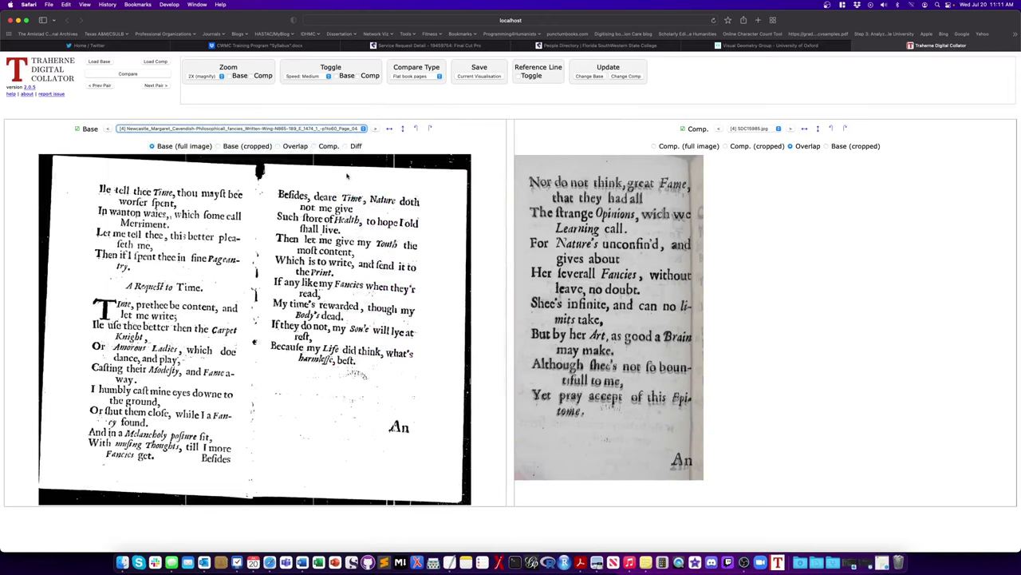
click(759, 131)
click(759, 137)
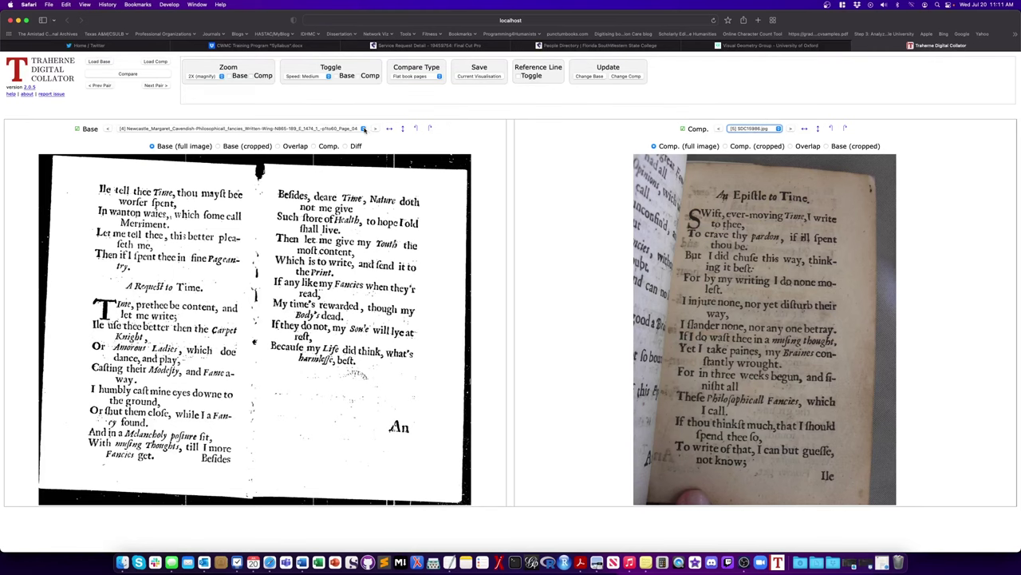
click(365, 129)
click(355, 126)
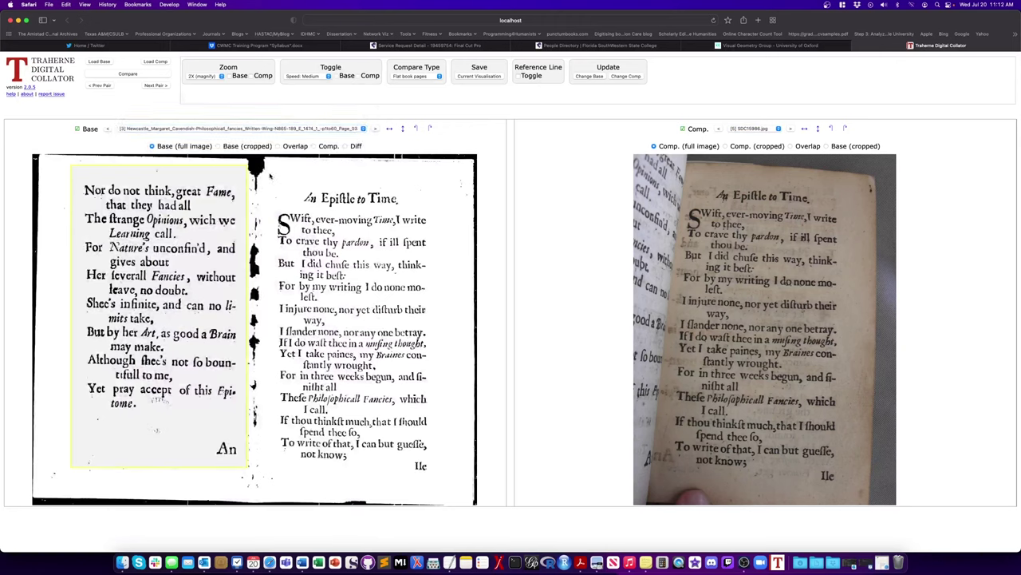
Select the "An Epistle to Time" page in the base spread, set the toggle speed to Very Fast, and run the comparison
drag(269, 169, 450, 475)
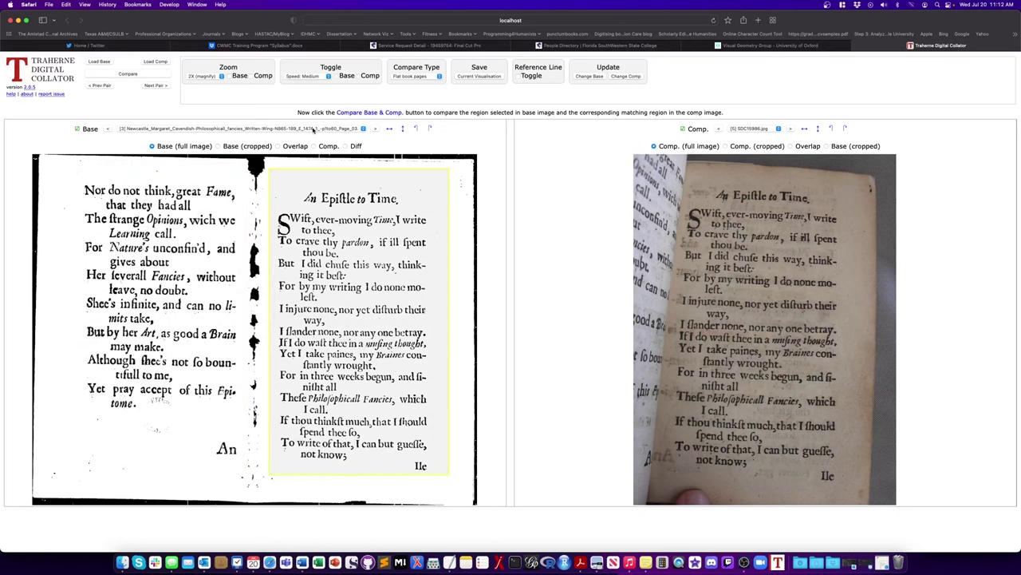
click(325, 76)
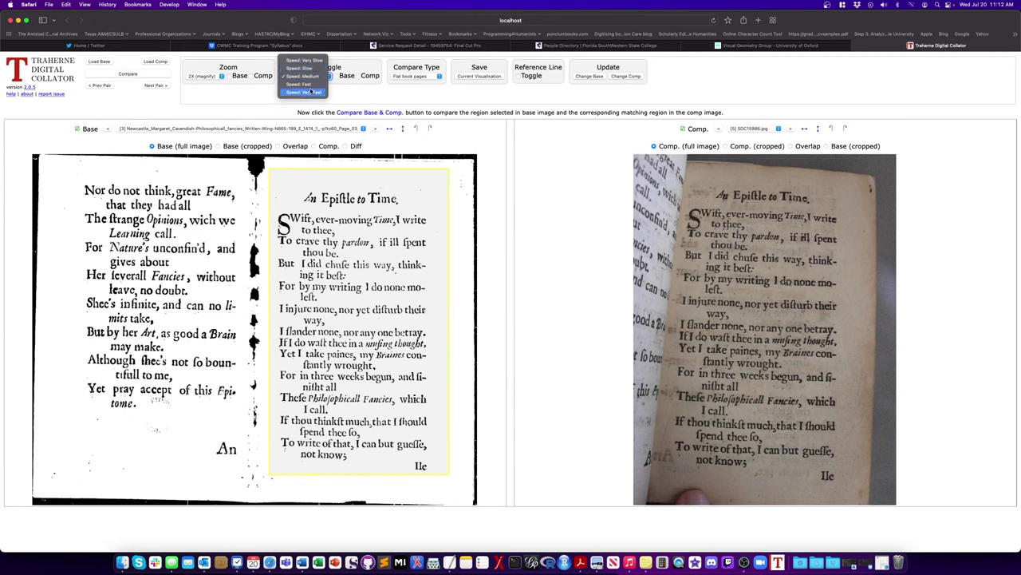
click(311, 92)
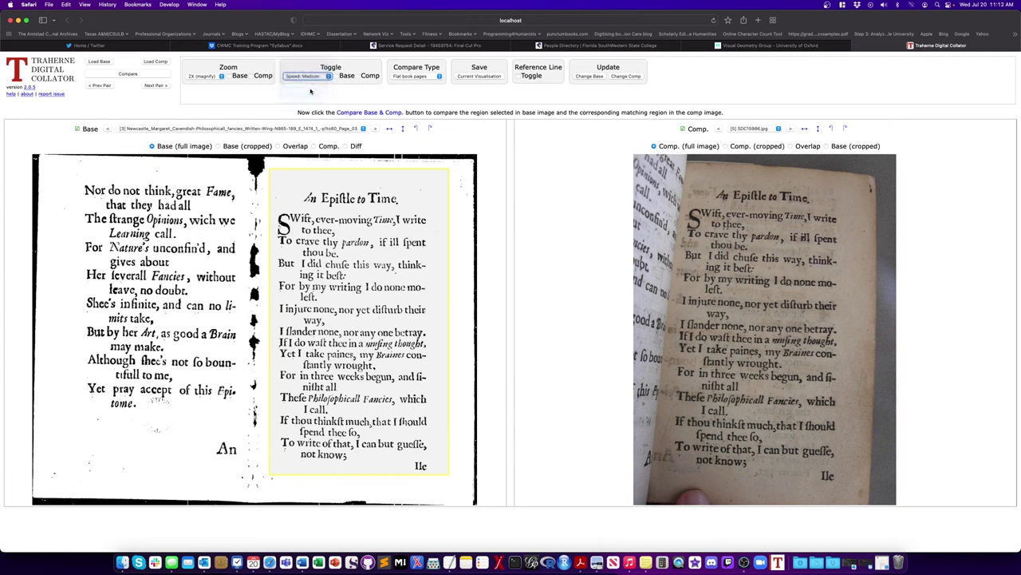
click(133, 74)
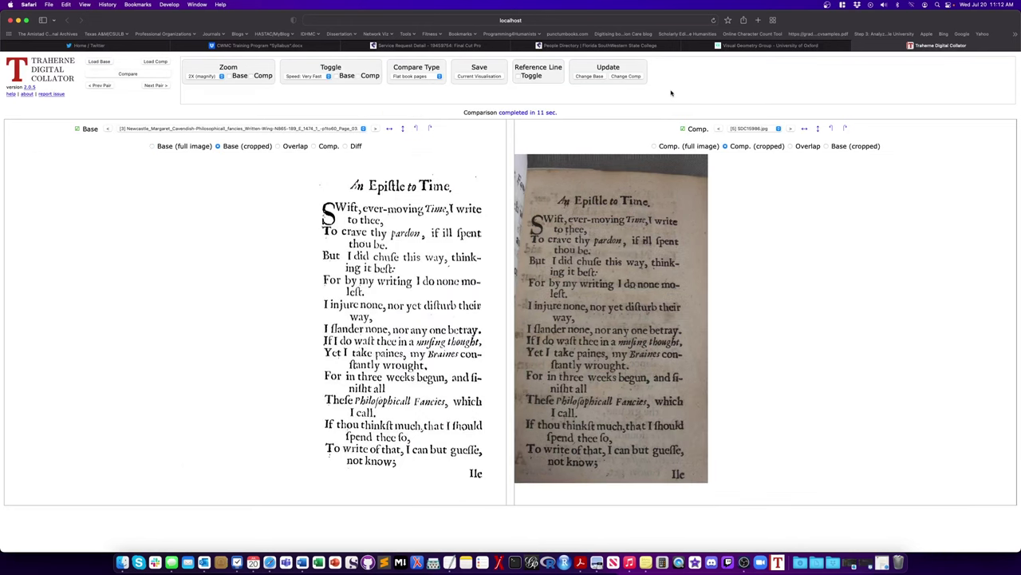
Show the overlap in the Comp. pane and the difference image in the Base pane for "An Epistle to Time"
click(802, 147)
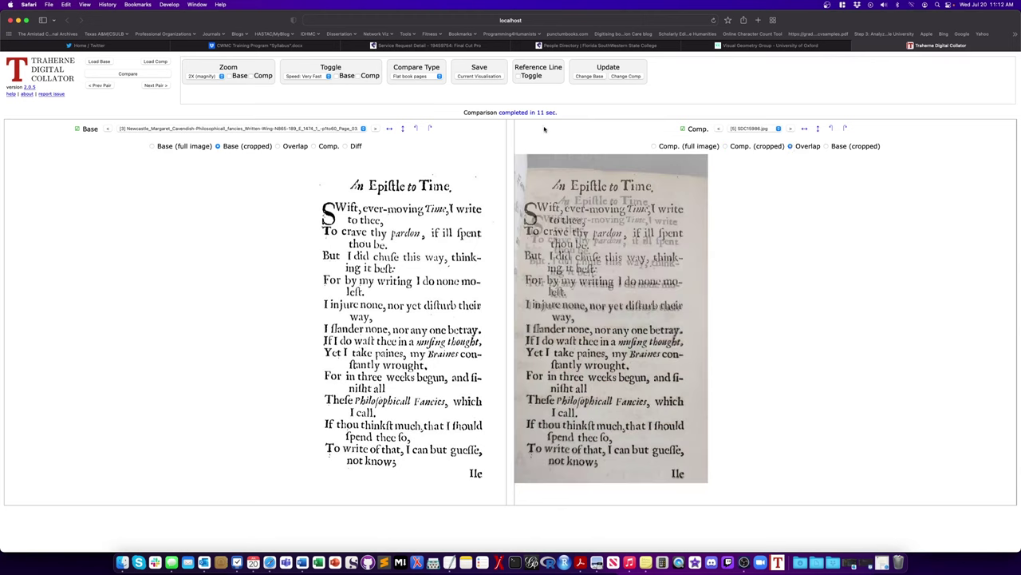
click(346, 146)
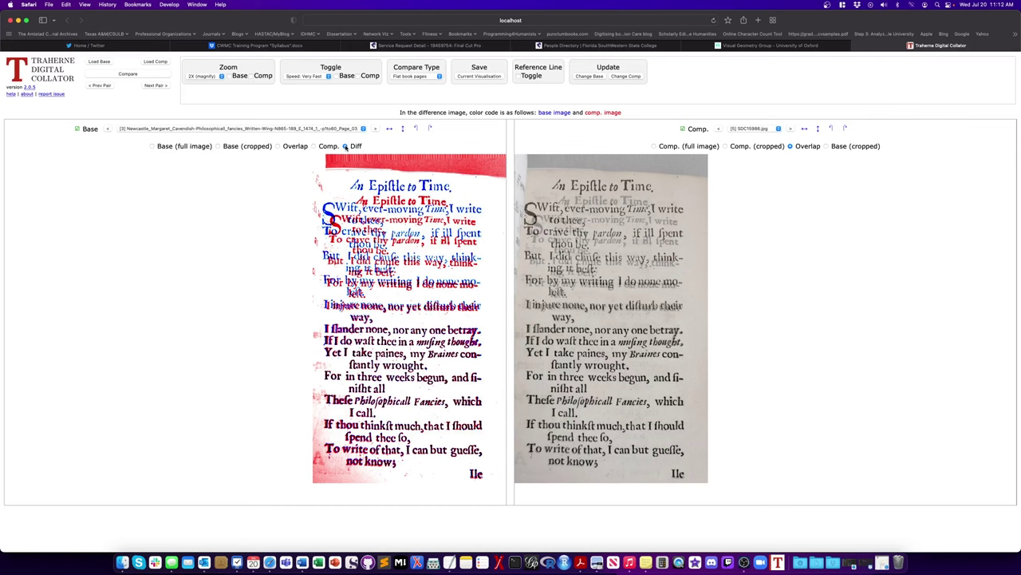
key(Right)
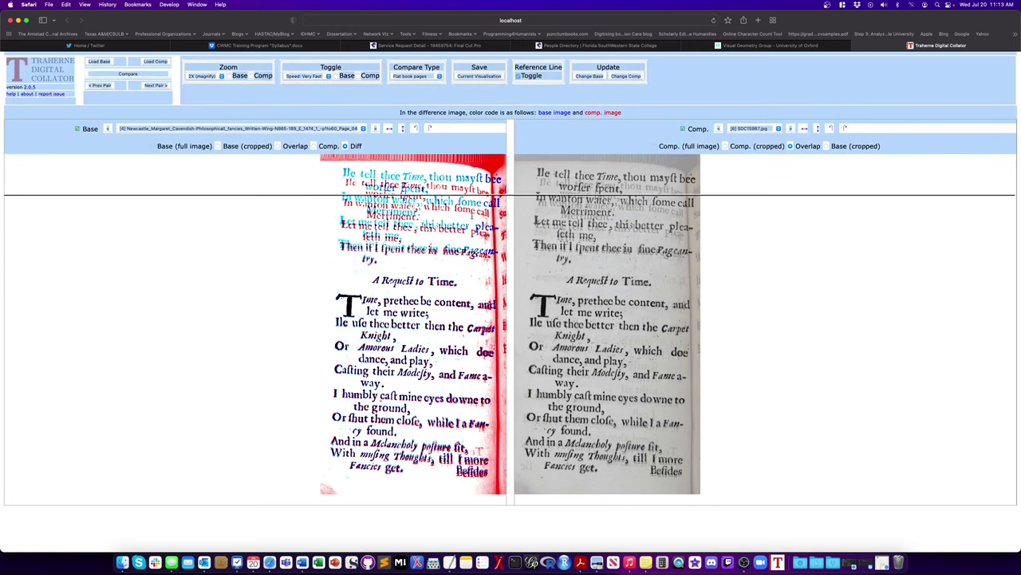
Clear the selection on the page and switch the reference line across both panes off and back on
click(285, 222)
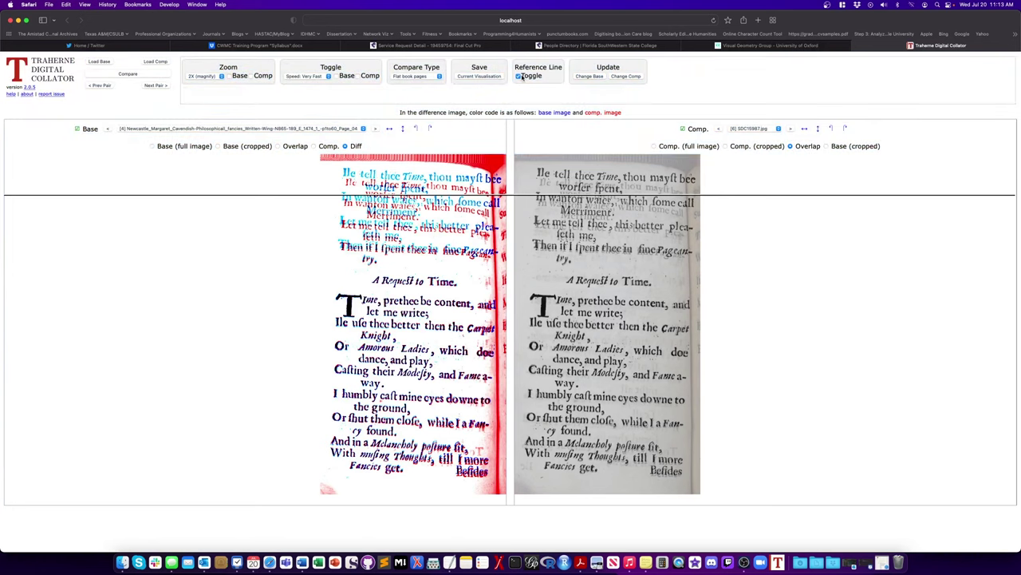
click(518, 77)
click(518, 77)
double_click(708, 196)
click(715, 196)
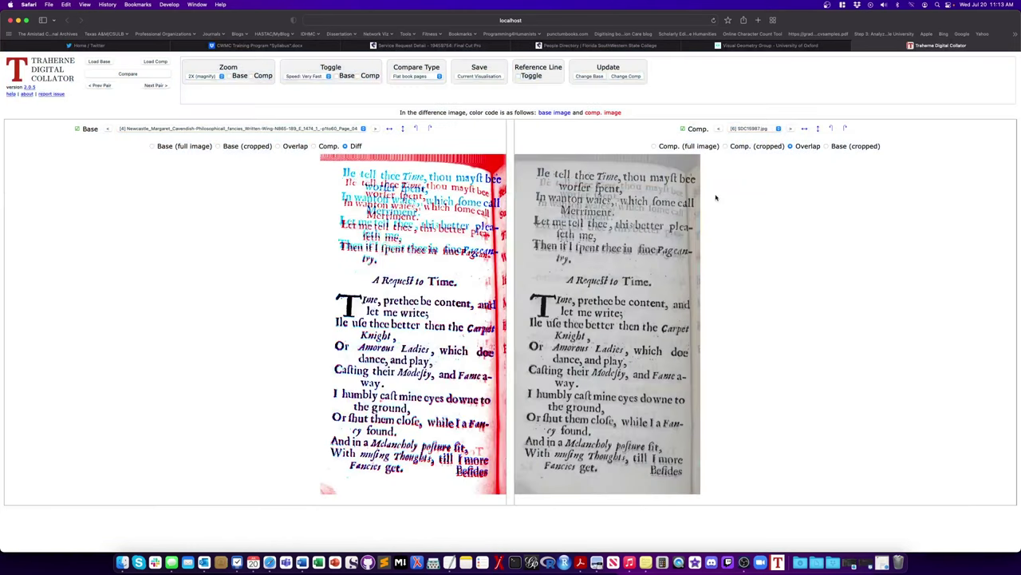
click(518, 76)
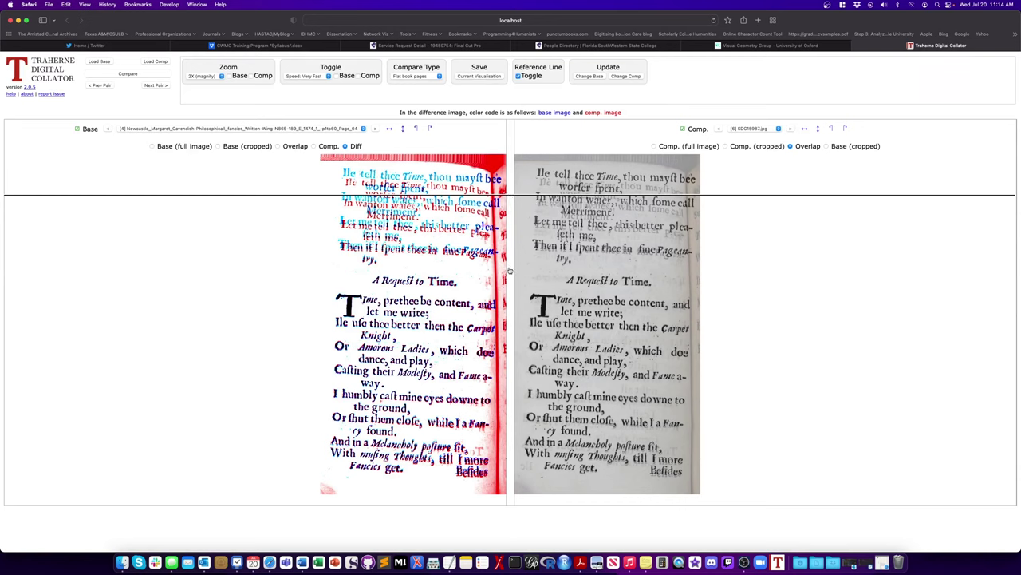
Move the reference line down both panes, line by line through the text of "A Request to Time"
click(509, 270)
click(508, 303)
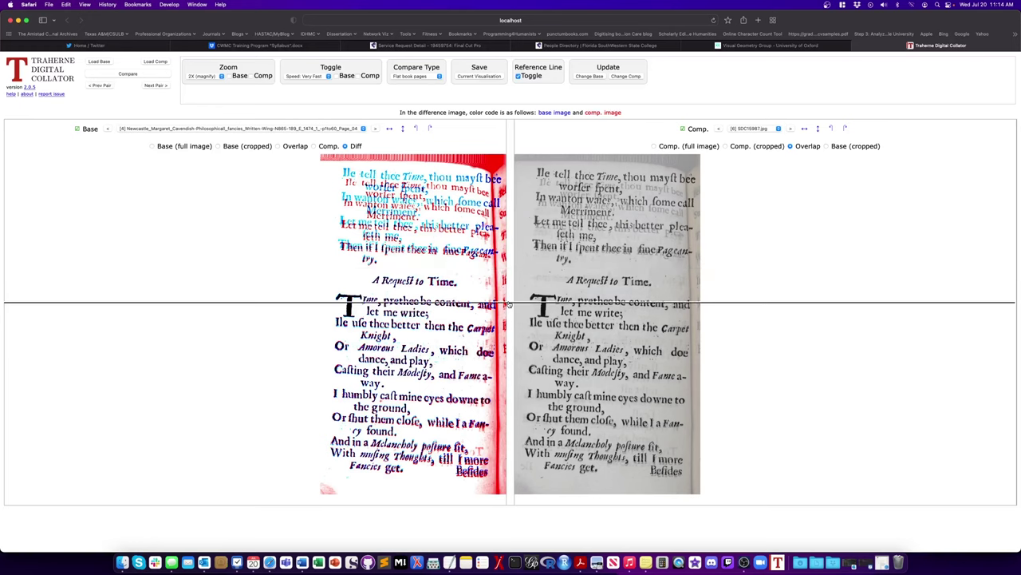
click(508, 319)
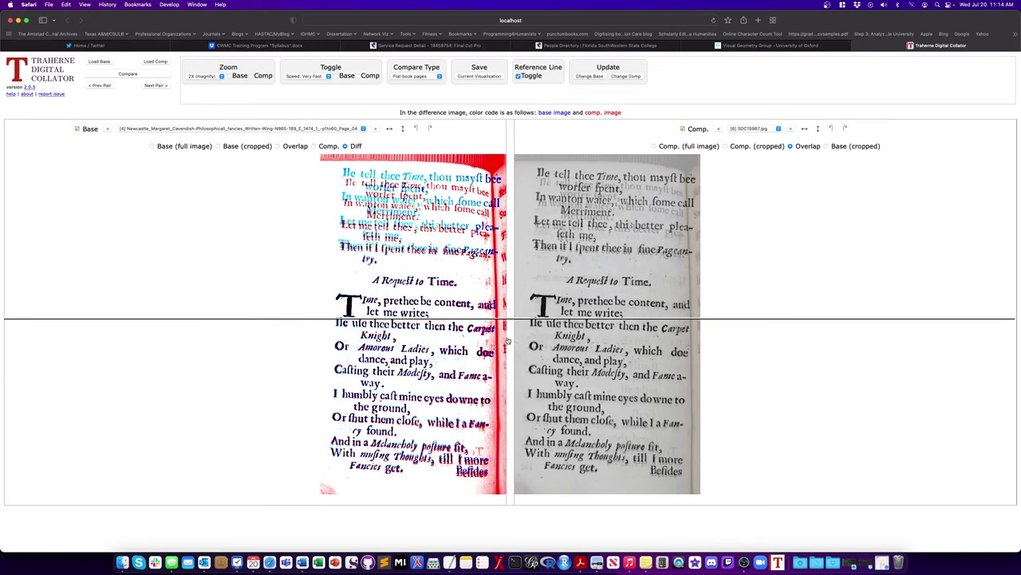
click(507, 340)
click(507, 356)
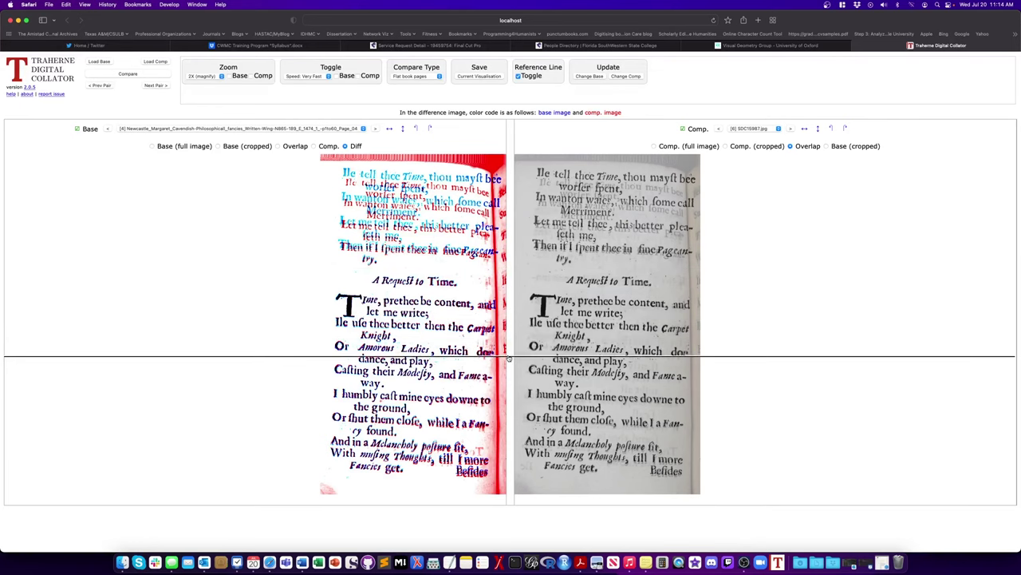
click(509, 378)
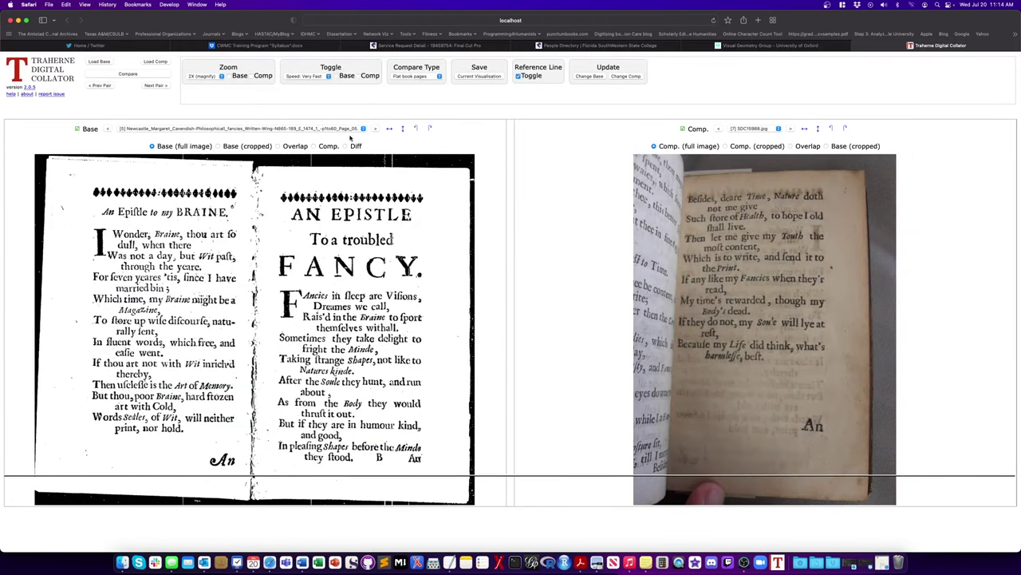
View base image 4 beside SDC15988.jpg and return to base image 5
click(351, 130)
click(344, 124)
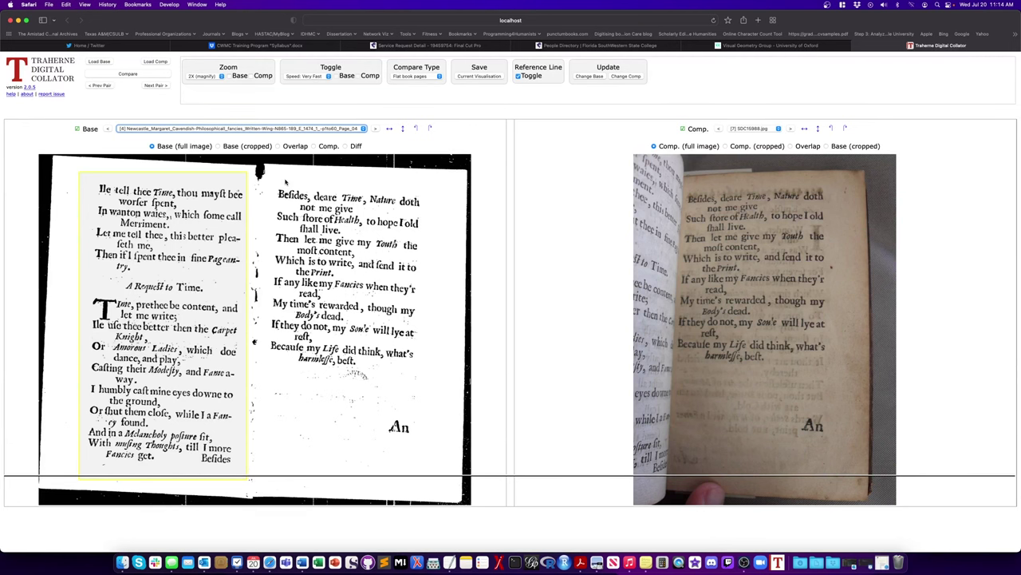
click(361, 128)
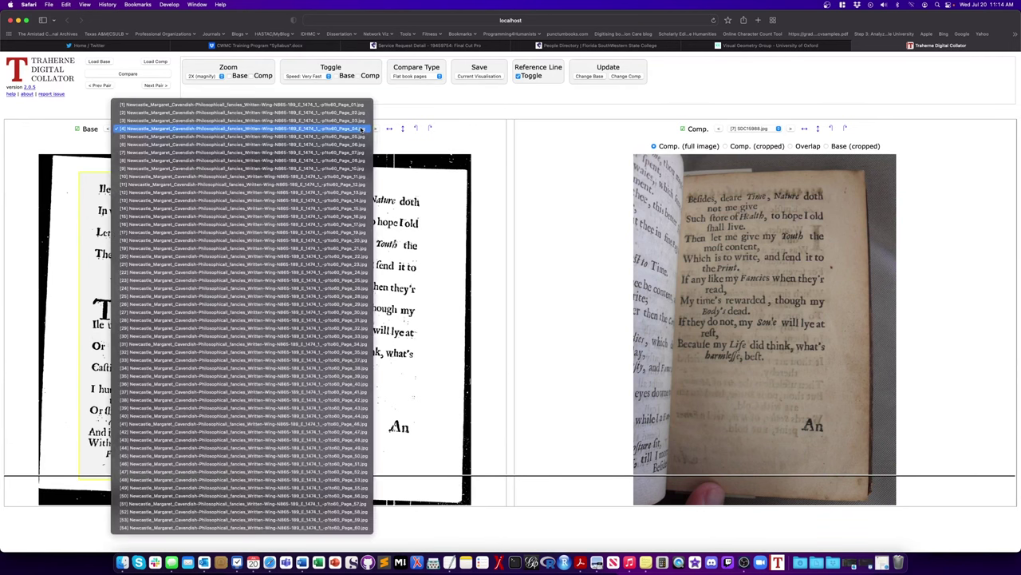
click(345, 136)
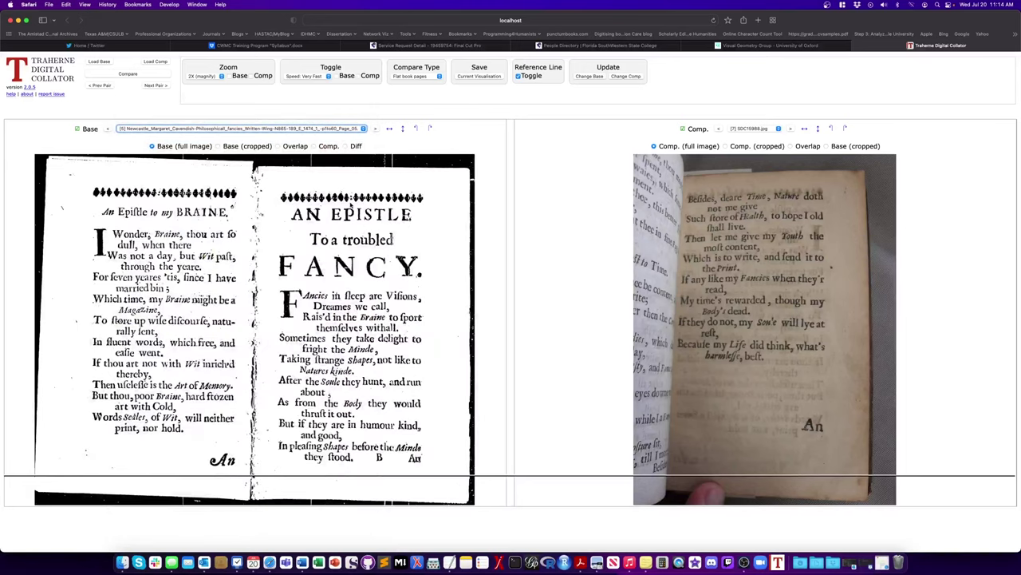
Advance the comparison image through SDC15989.jpg to SDC15990.jpg, and open and dismiss the file chooser for changing the base image
click(791, 129)
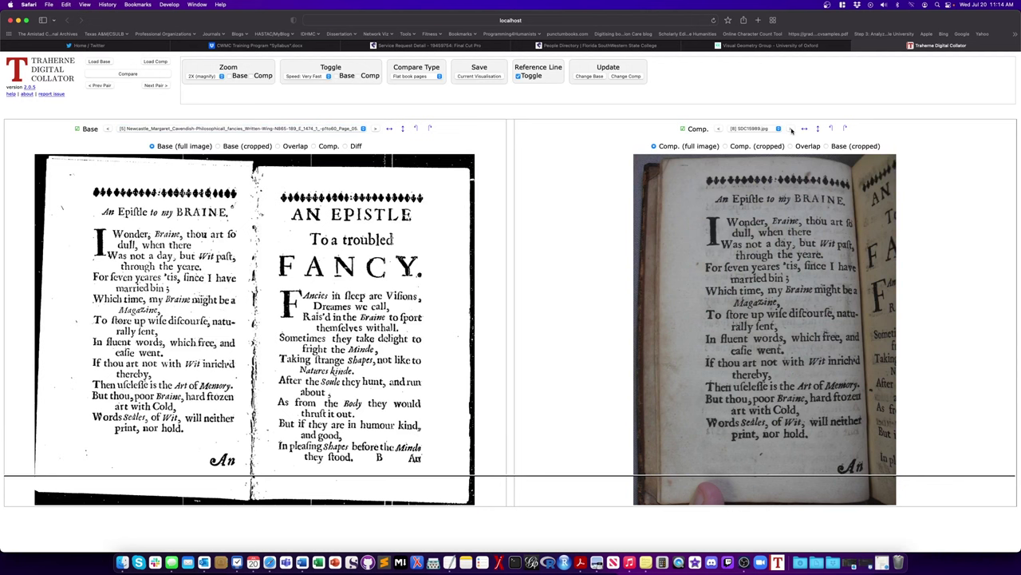
click(791, 129)
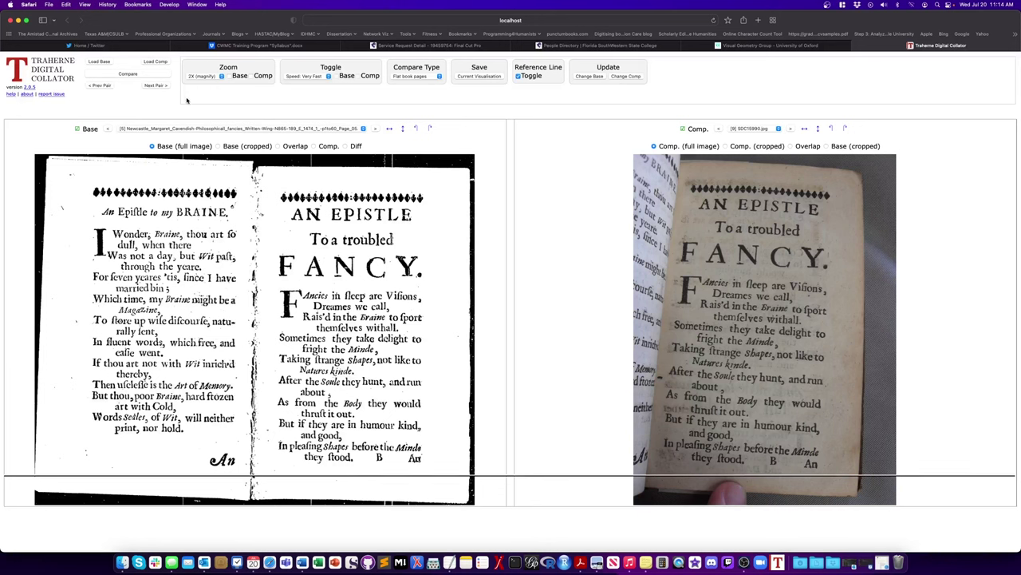
click(590, 77)
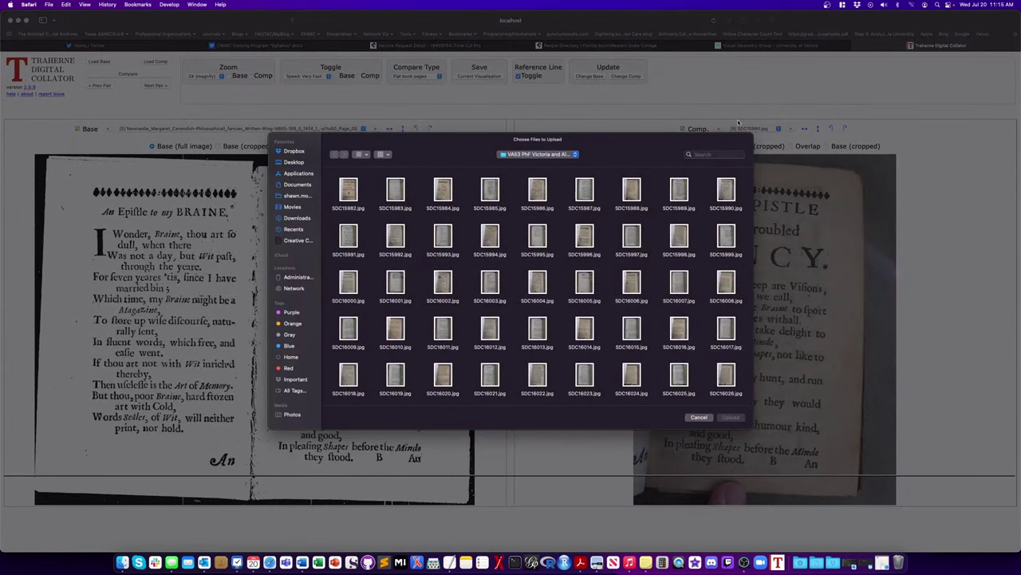
click(699, 417)
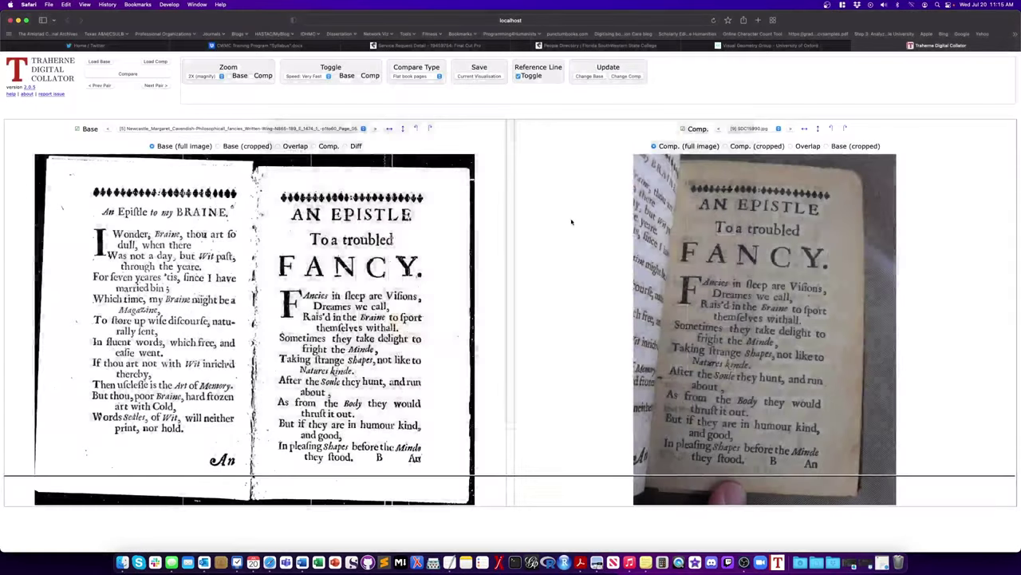